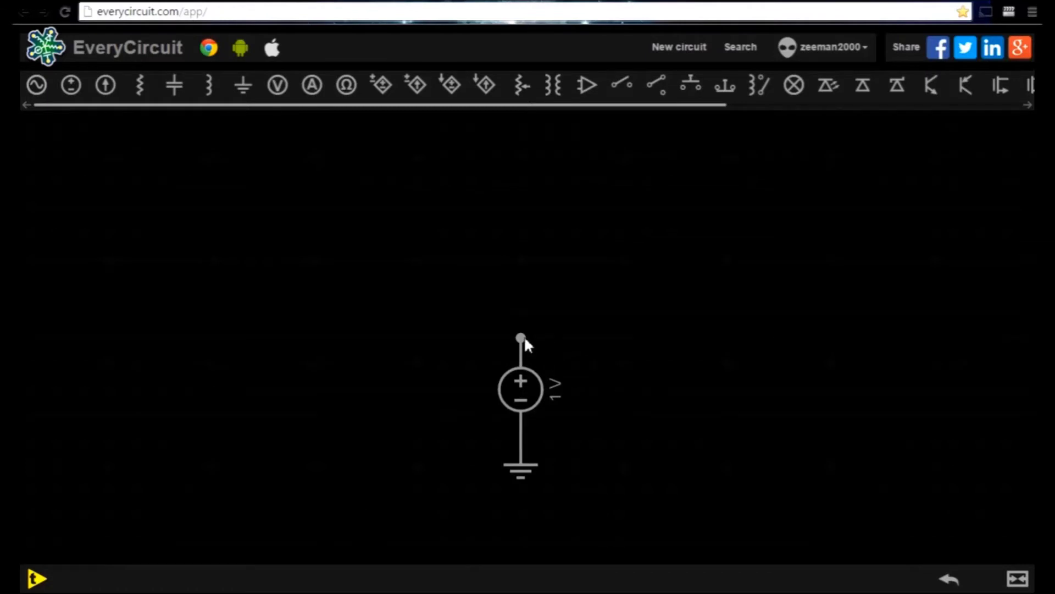
- Run the simulation and probe the source's top node, showing a flat 1 V trace
left_click(36, 578)
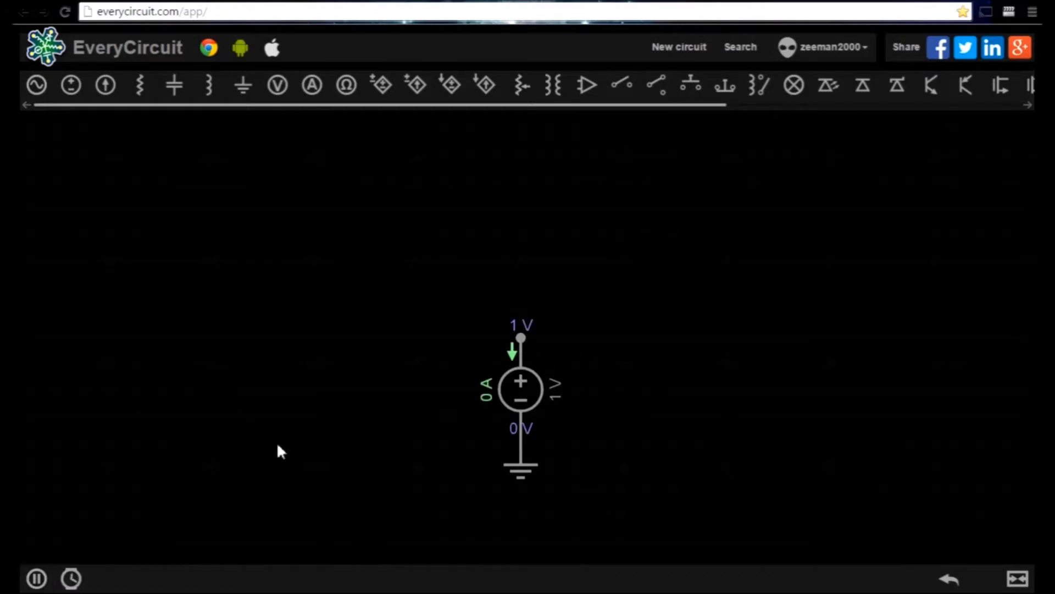
left_click(521, 339)
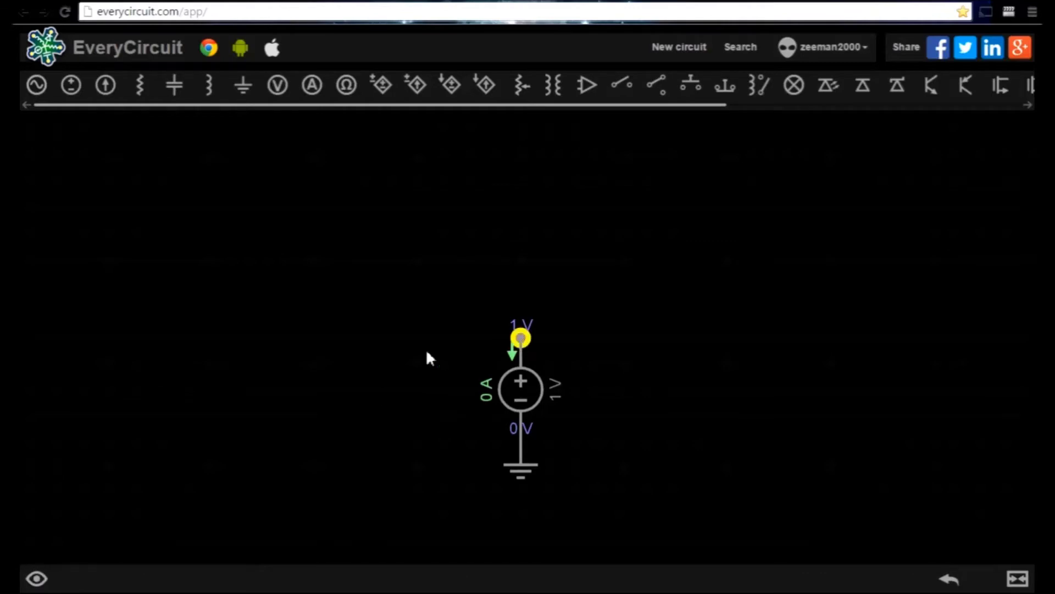
left_click(36, 578)
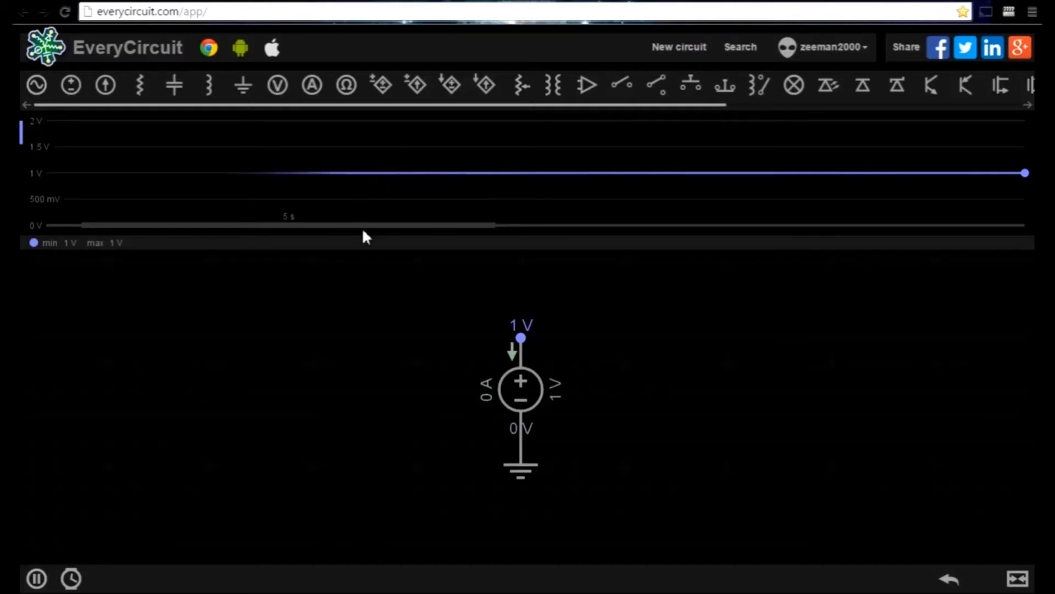
left_click(520, 390)
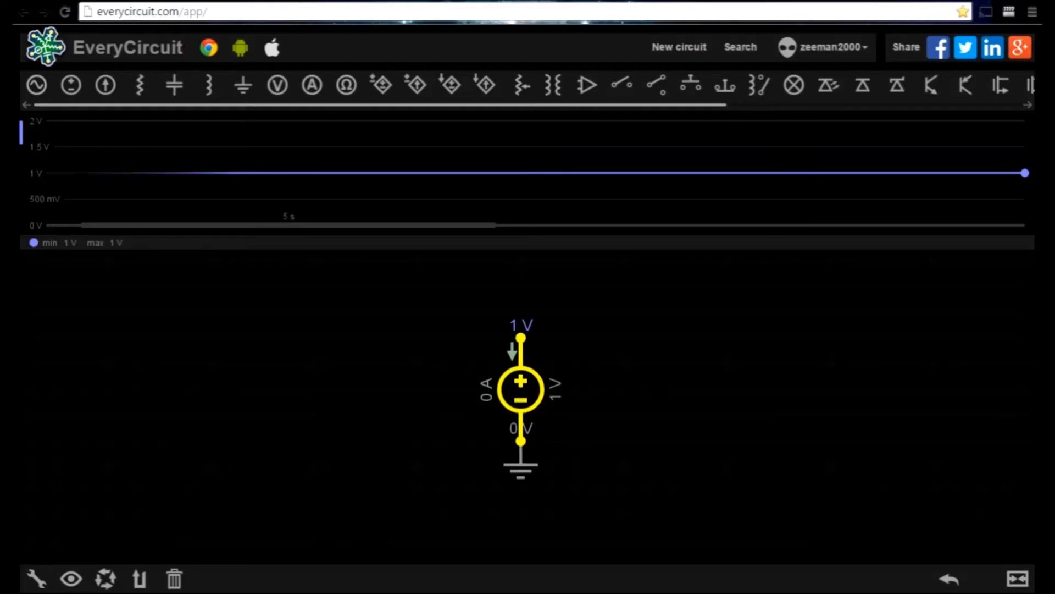
- Set the DC source's value to 5 V so its trace holds flat at 5 V
left_click(37, 577)
left_click(971, 534)
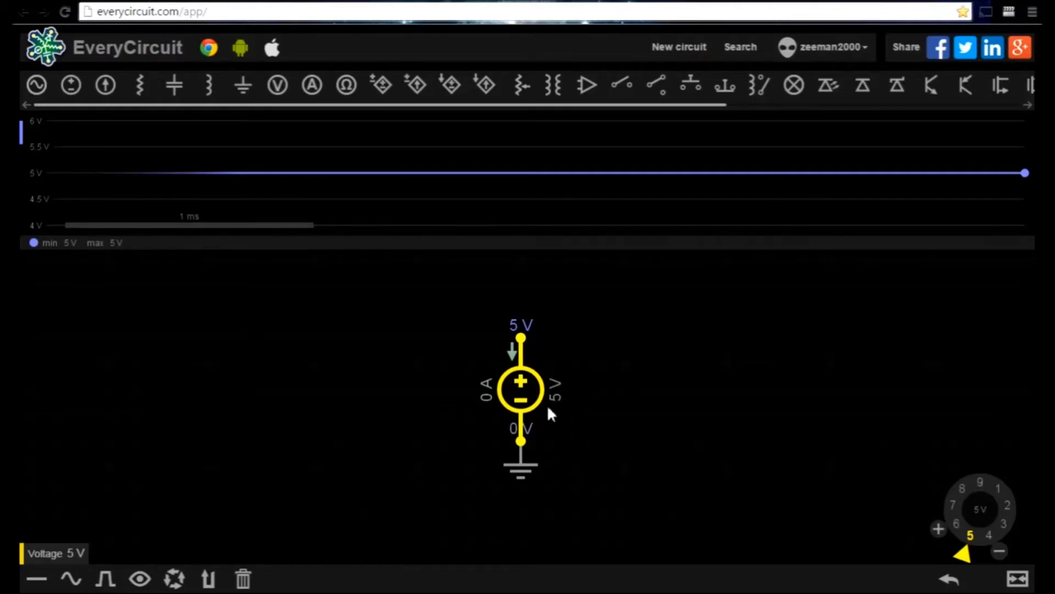
- Switch the source to a sine wave with 5 V amplitude
left_click(70, 580)
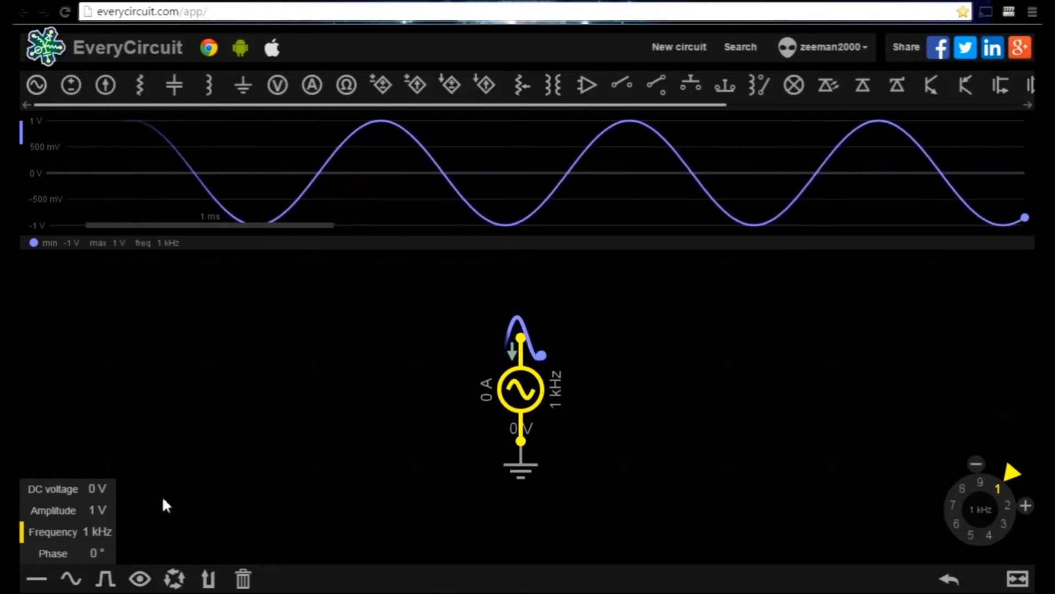
left_click(68, 515)
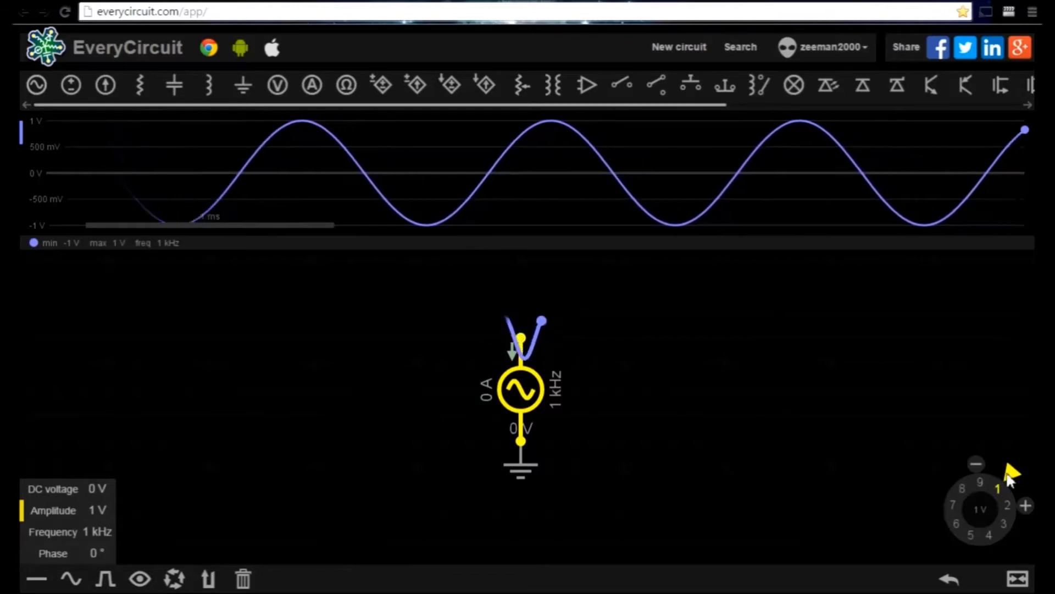
left_click_drag(1012, 477, 972, 533)
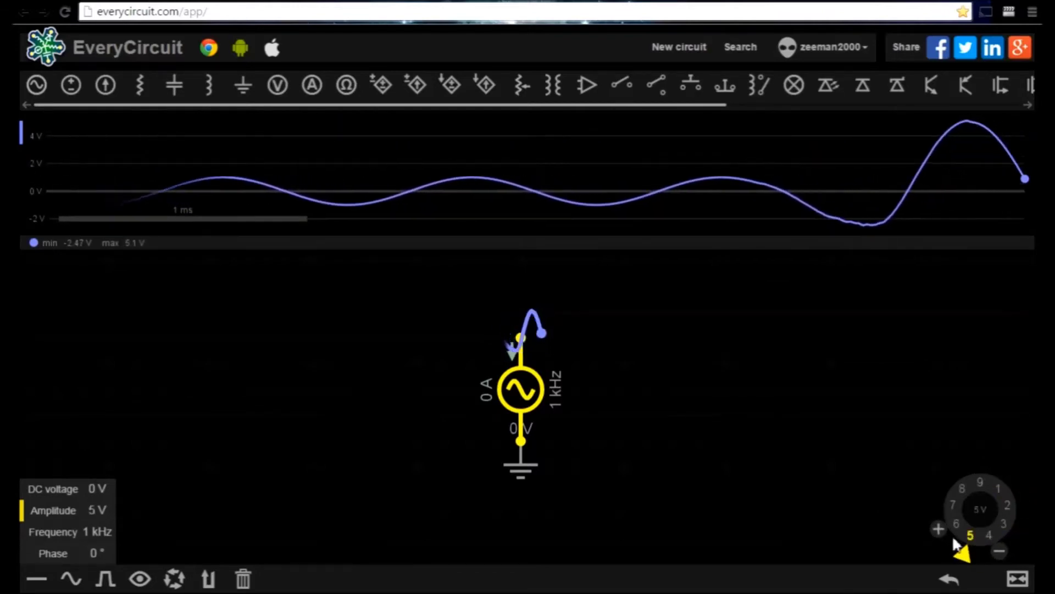
left_click(813, 464)
- Set the sine source's frequency to 10 kHz
left_click(536, 399)
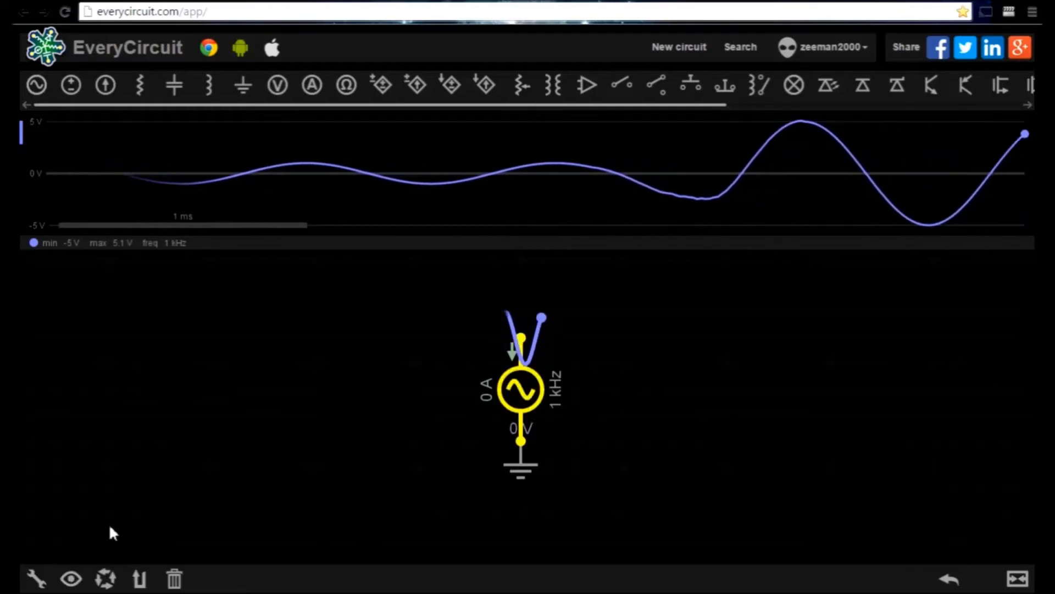
left_click(38, 577)
left_click(50, 531)
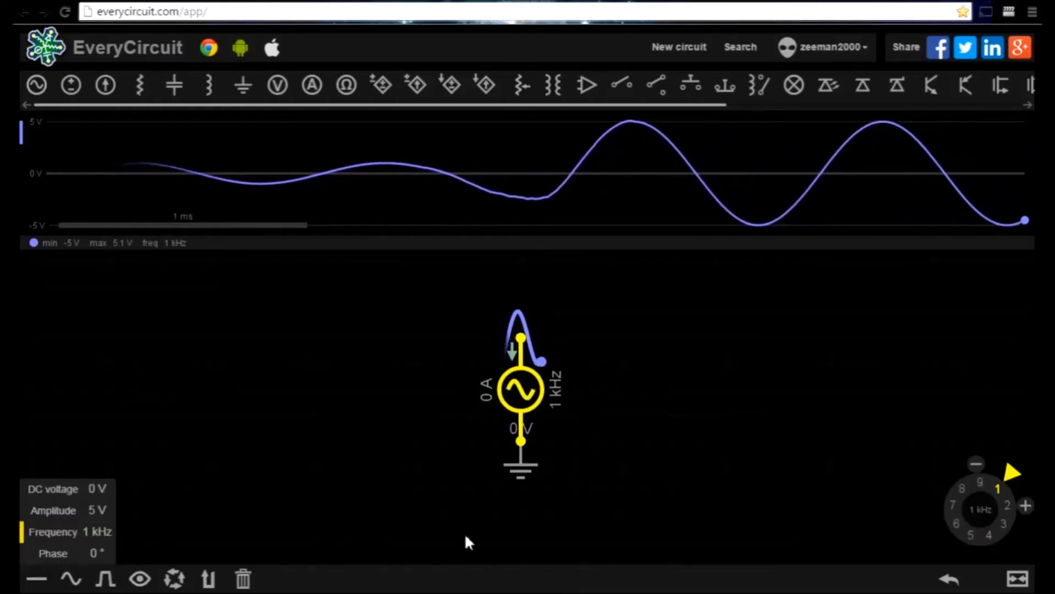
mouse_move(1009, 474)
left_mouse_down()
mouse_move(954, 509)
mouse_move(975, 479)
mouse_move(1004, 490)
left_mouse_up()
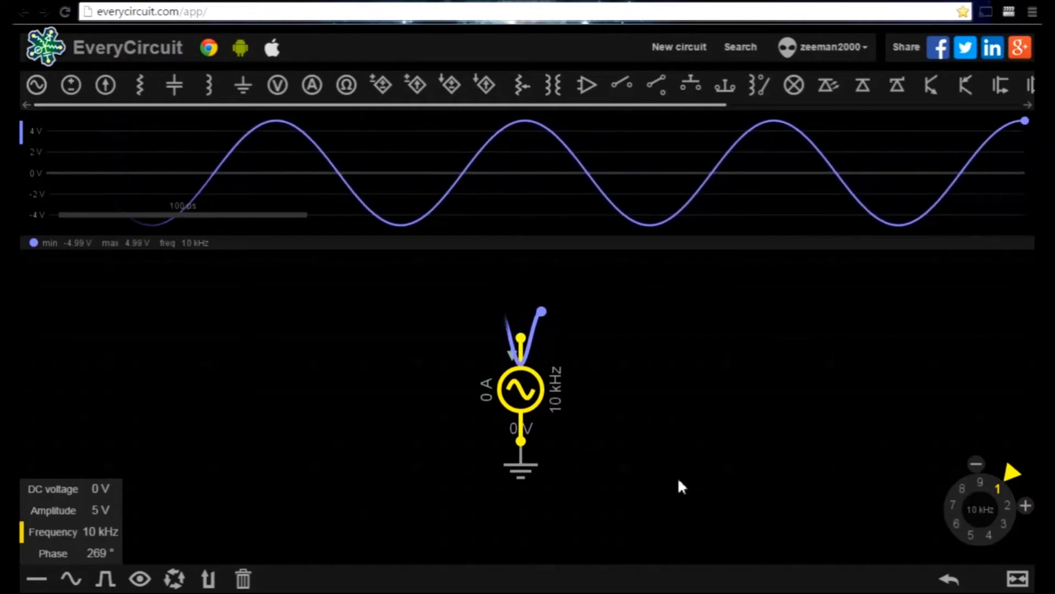
- Switch the source to a pulse with -2 V low and 2 V high levels
left_click(105, 580)
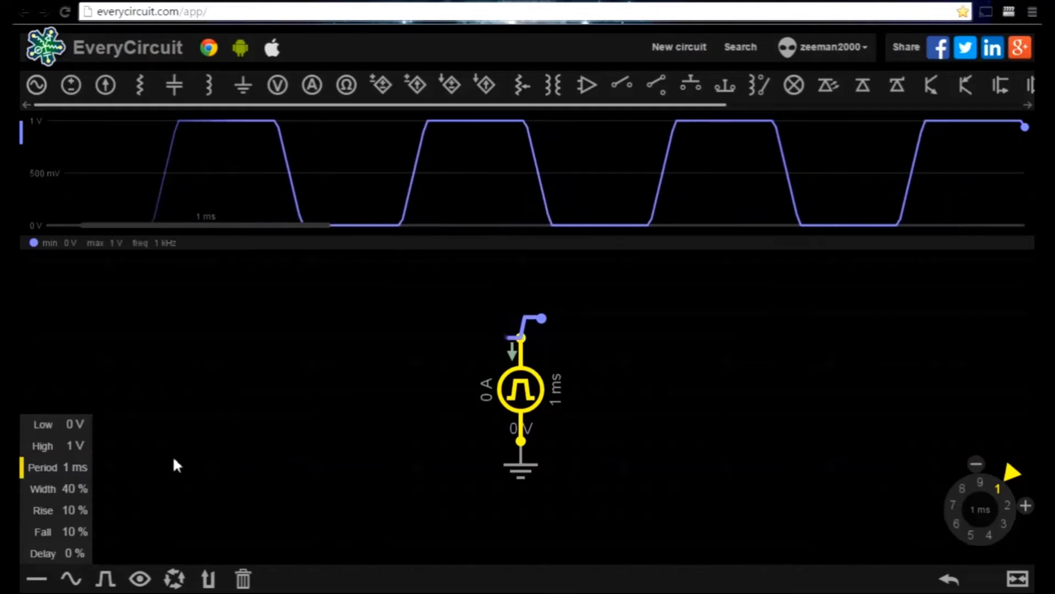
left_click(50, 424)
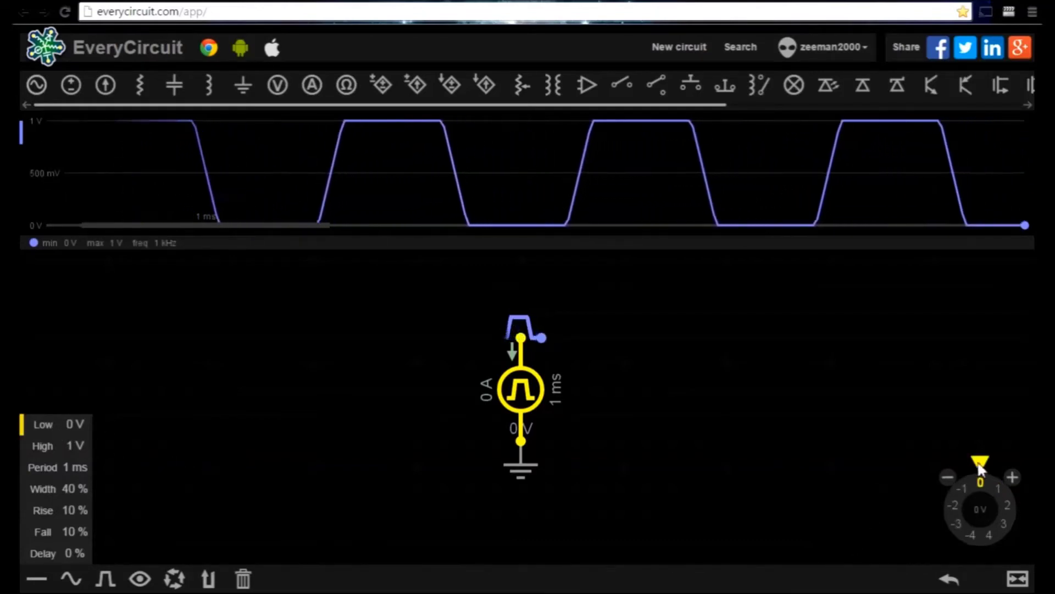
left_click_drag(963, 462, 941, 504)
left_click(42, 445)
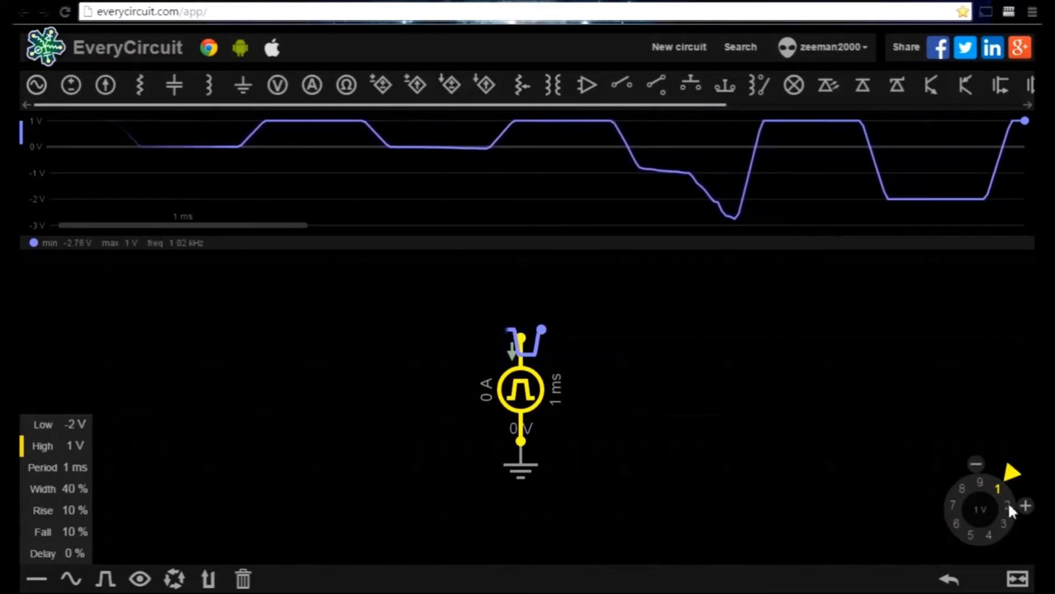
left_click(1008, 503)
- Set the pulse period to 1 s and width to 20%
left_click(64, 472)
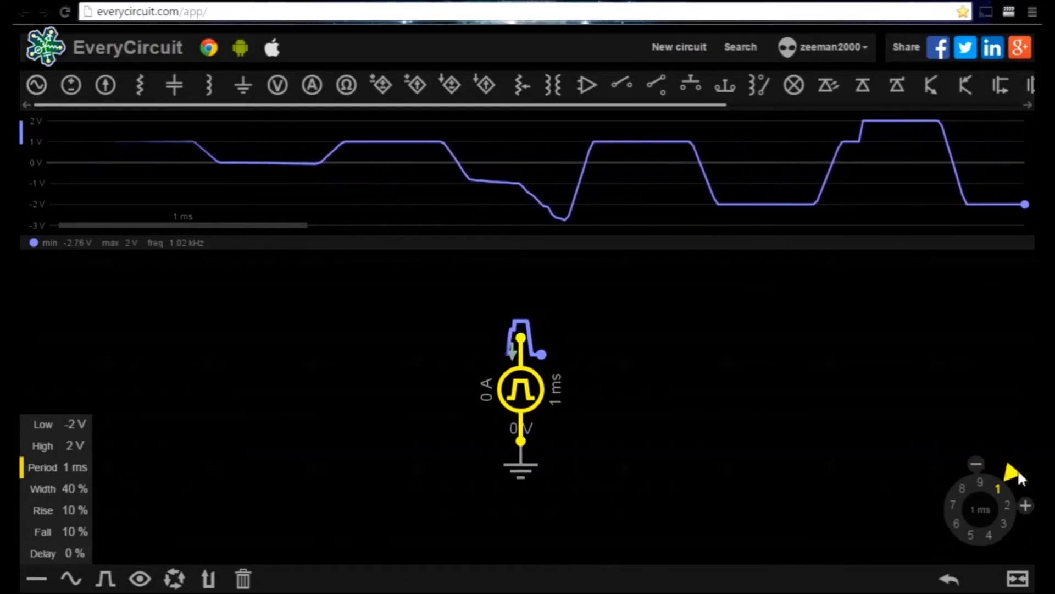
left_click_drag(1014, 476, 1021, 506)
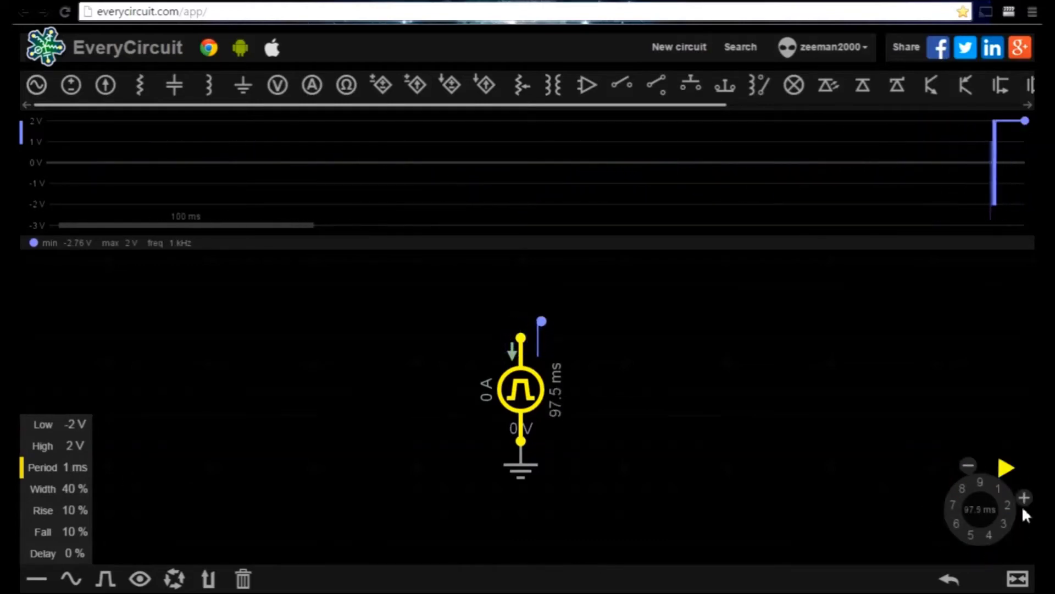
left_click_drag(953, 505, 1036, 478)
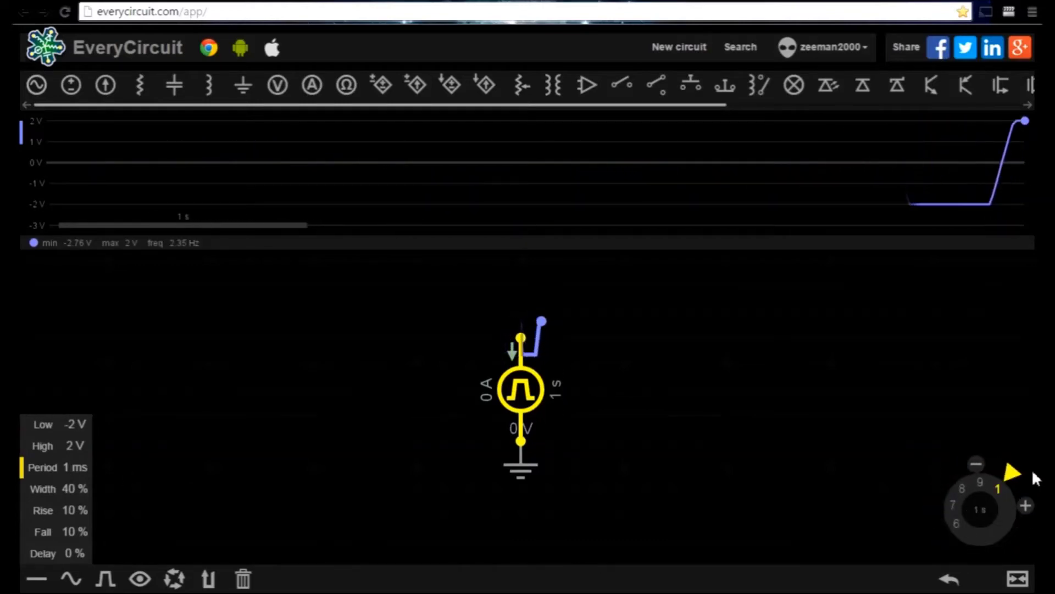
left_click(63, 489)
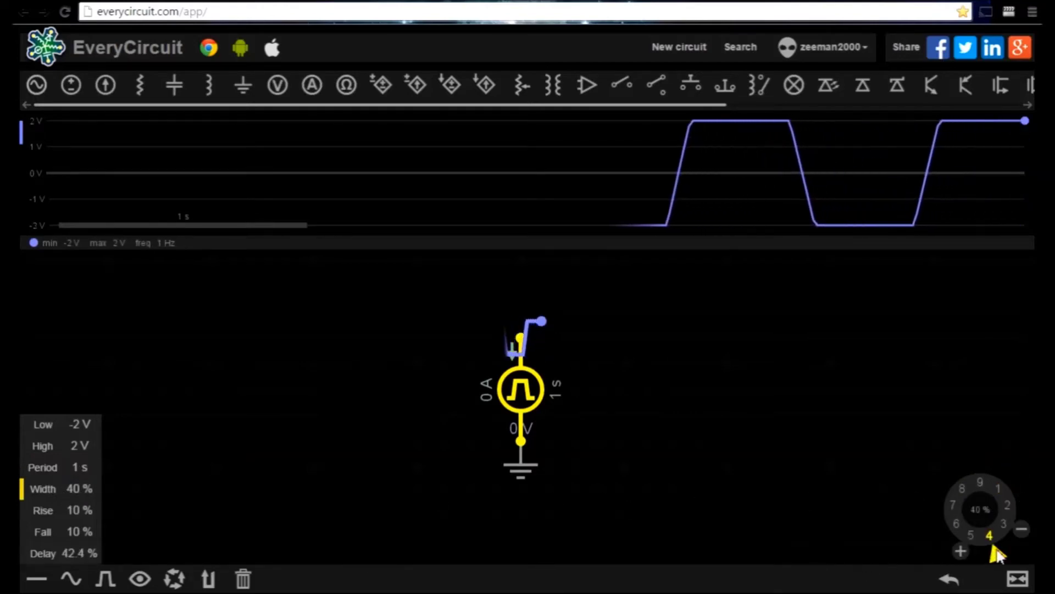
left_click_drag(995, 547, 1016, 503)
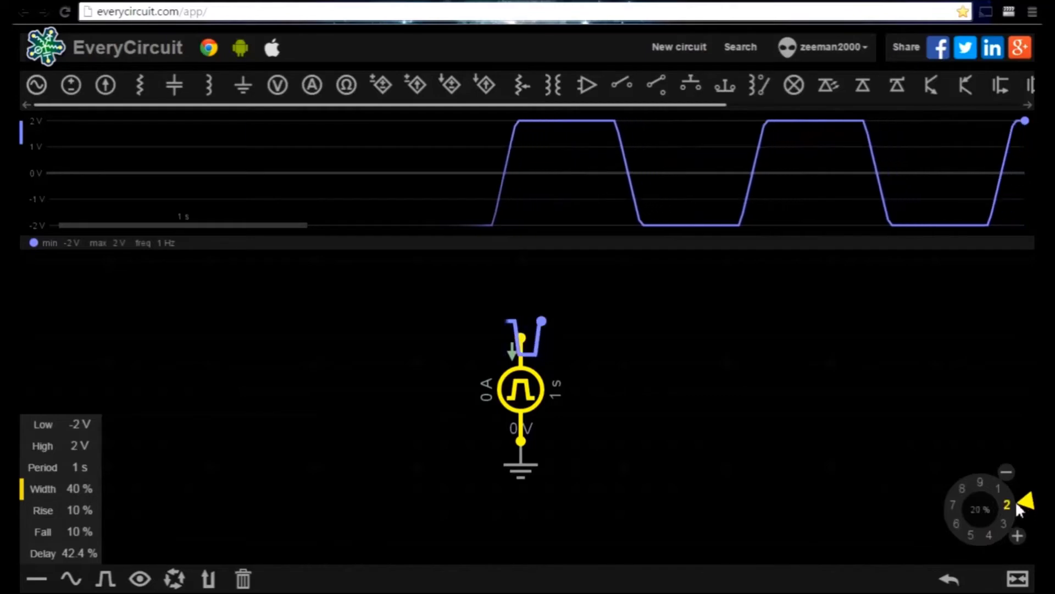
- Set the pulse rise to 50%, fall to 0% and delay near zero
left_click(50, 510)
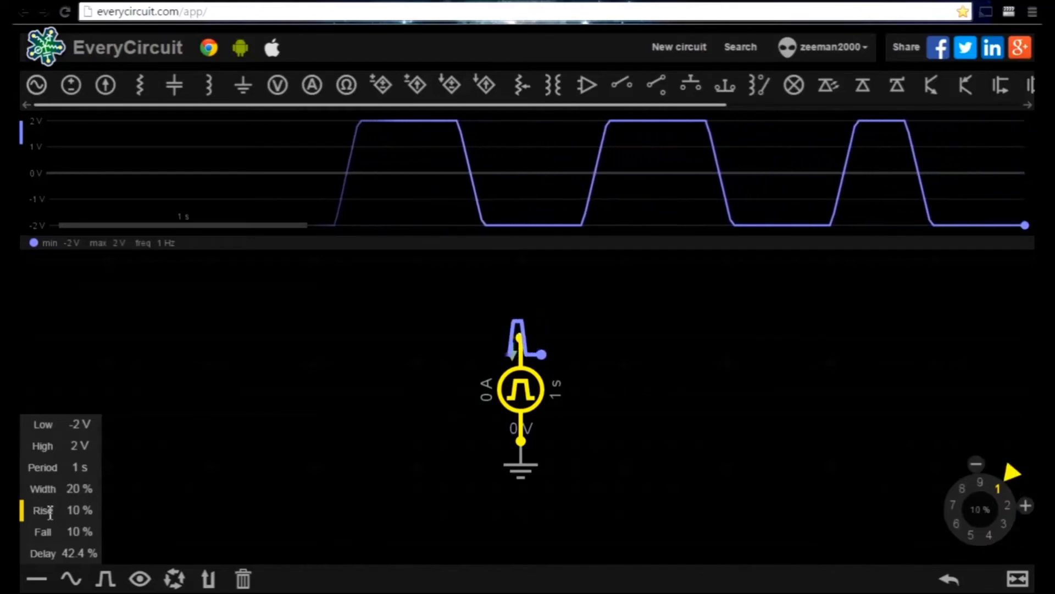
mouse_move(974, 468)
left_mouse_down()
mouse_move(925, 512)
mouse_move(1024, 487)
mouse_move(1002, 537)
mouse_move(970, 550)
left_mouse_up()
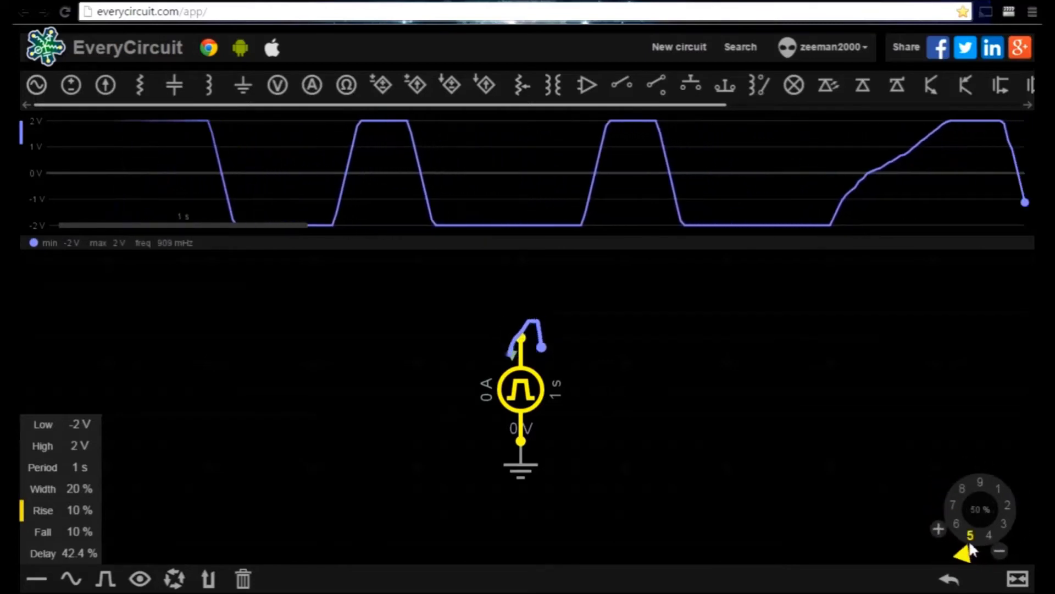
left_click(82, 531)
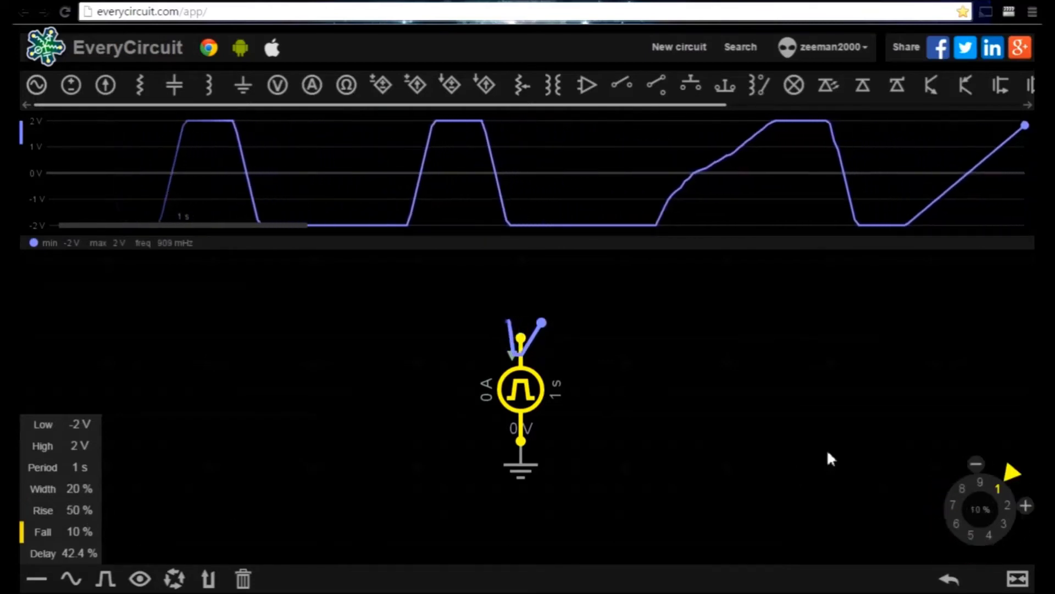
mouse_move(976, 476)
left_mouse_down()
mouse_move(978, 540)
mouse_move(980, 472)
mouse_move(954, 467)
left_mouse_up()
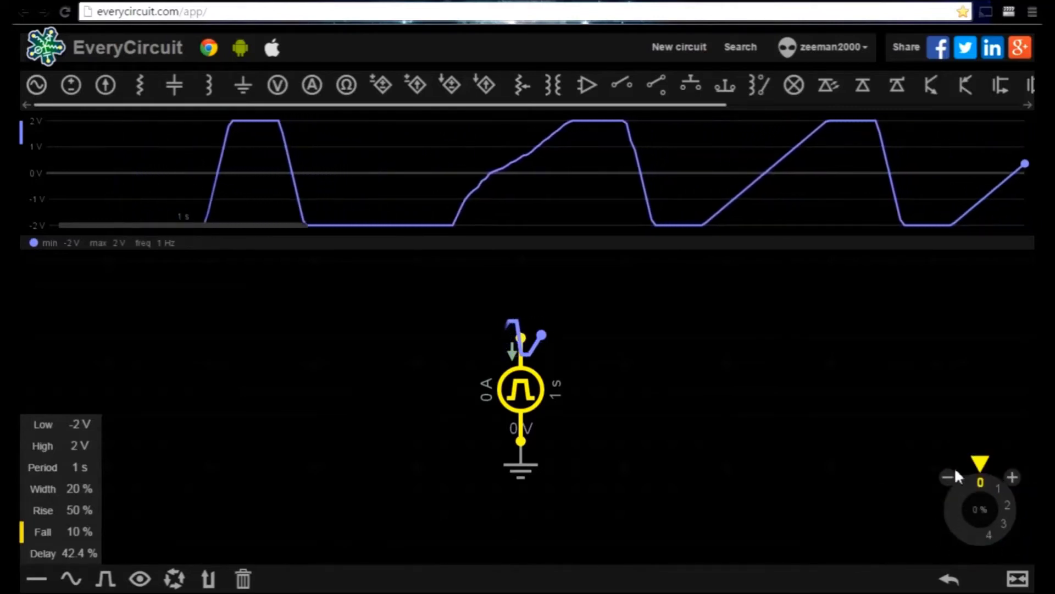
left_click(50, 553)
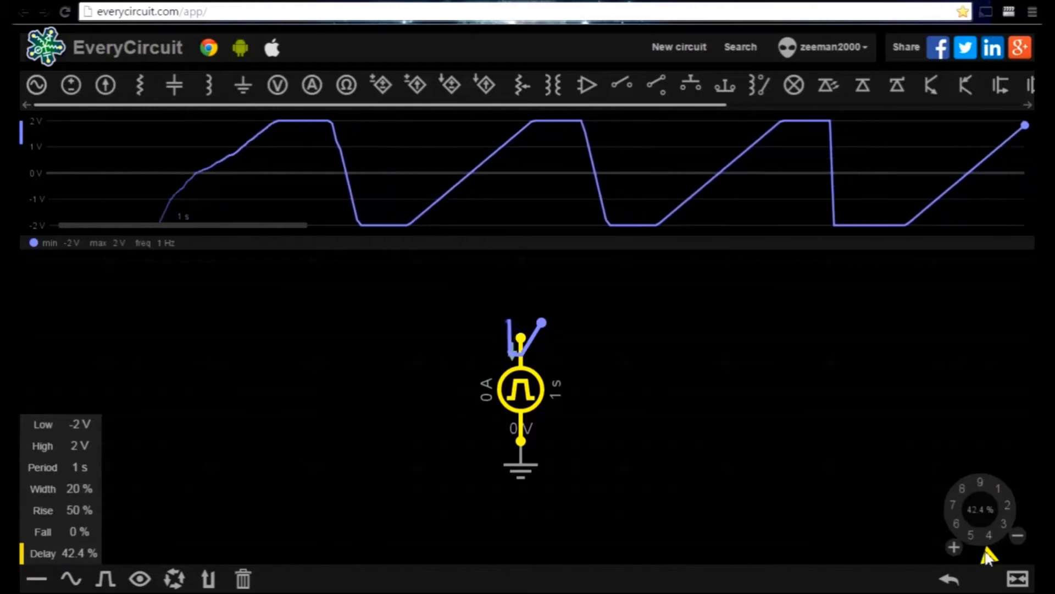
mouse_move(987, 556)
left_mouse_down()
mouse_move(1008, 491)
mouse_move(944, 480)
mouse_move(998, 532)
mouse_move(963, 476)
left_mouse_up()
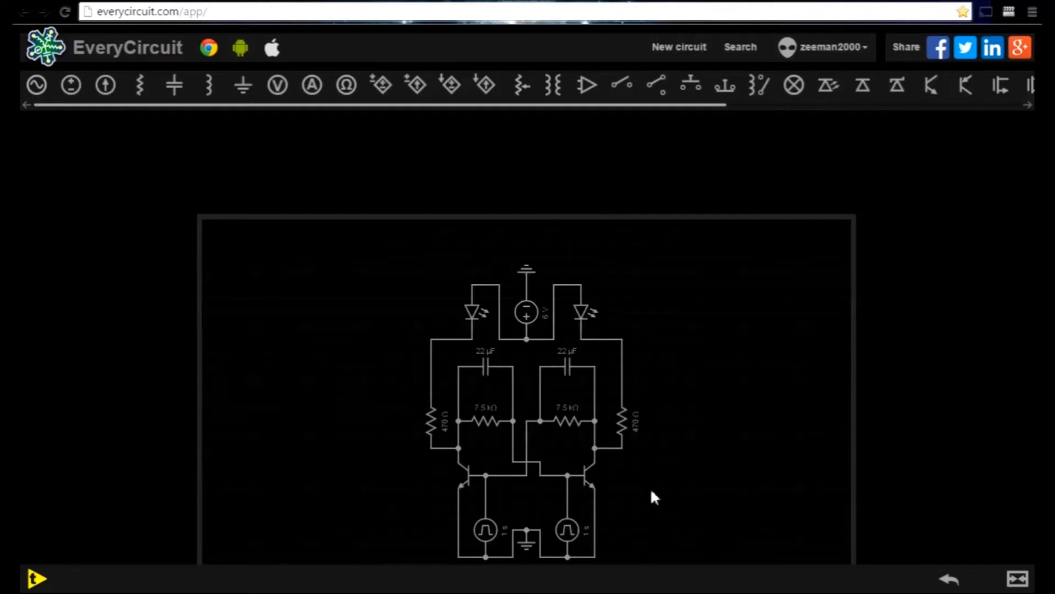
- Simulate the flip-flop and probe the top supply wire, showing a flat 6 V trace
left_click(36, 578)
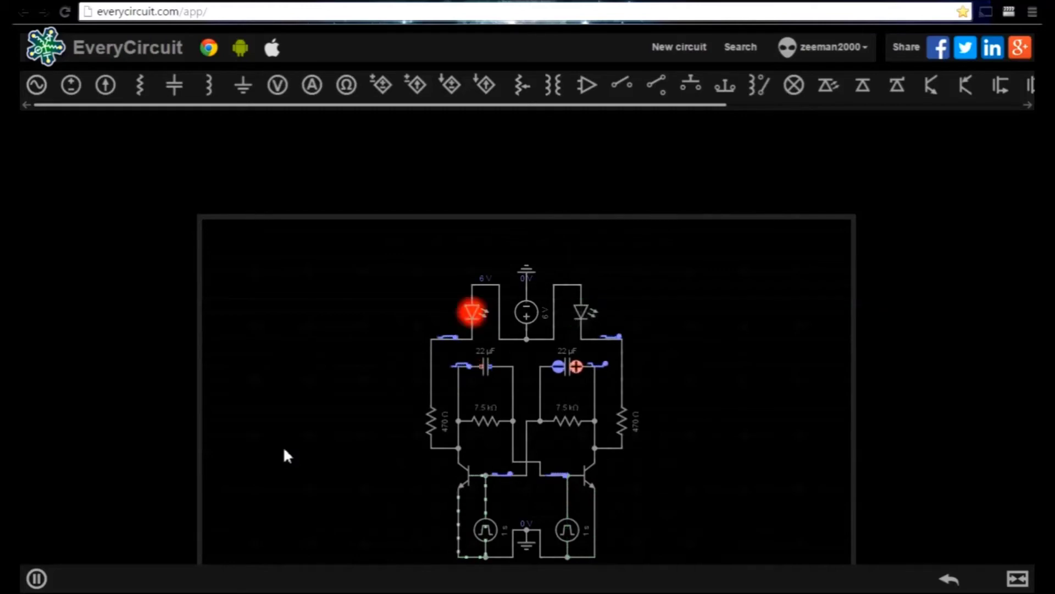
left_click(525, 338)
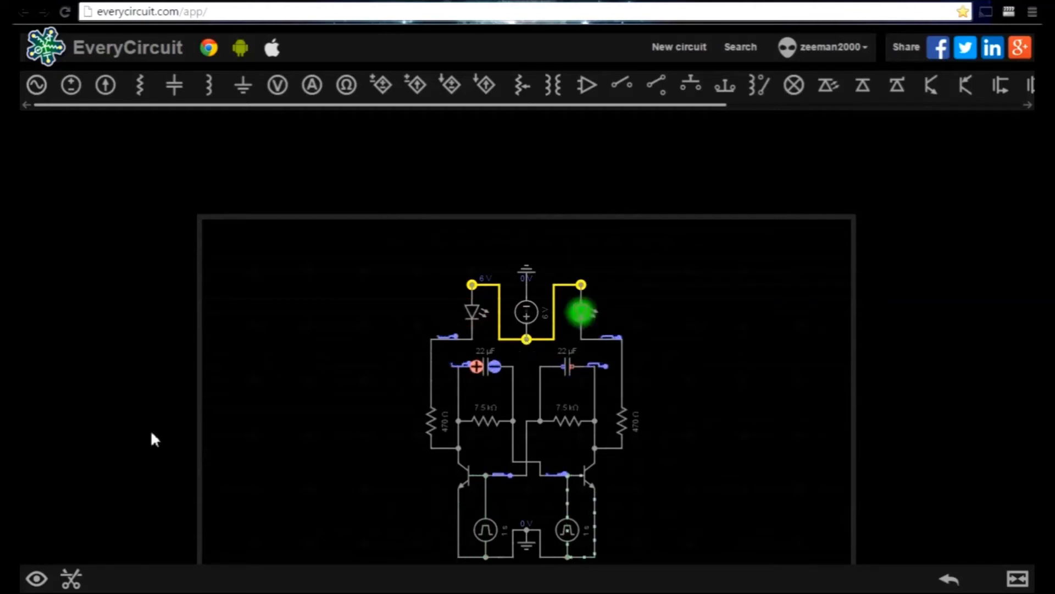
left_click(36, 577)
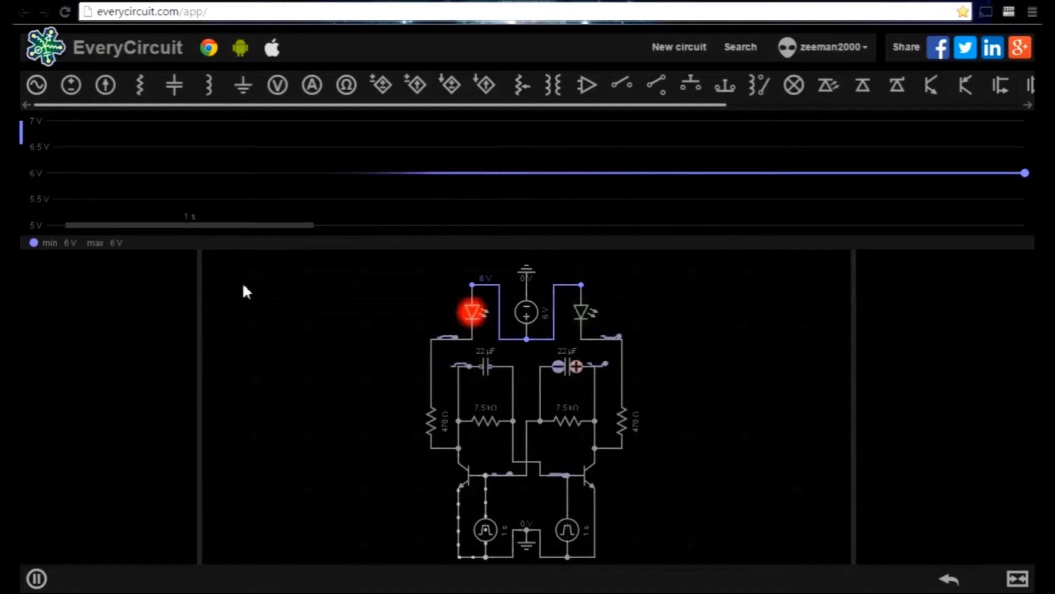
- Unprobe the supply wire and plot the left-transistor-to-right-capacitor wire's 0–1 V square wave
left_click(523, 340)
left_click(38, 578)
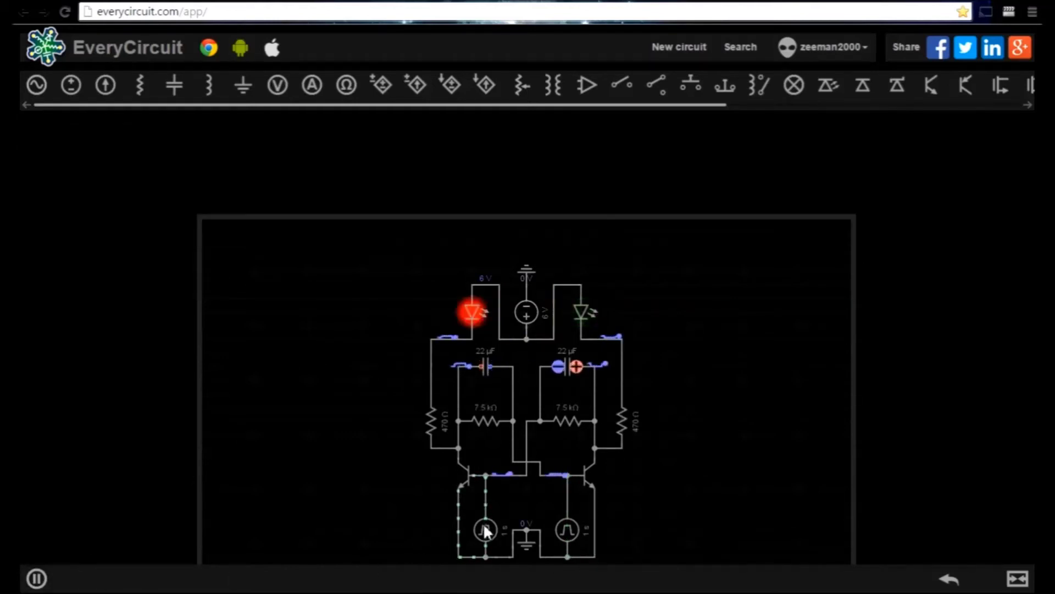
left_click(484, 501)
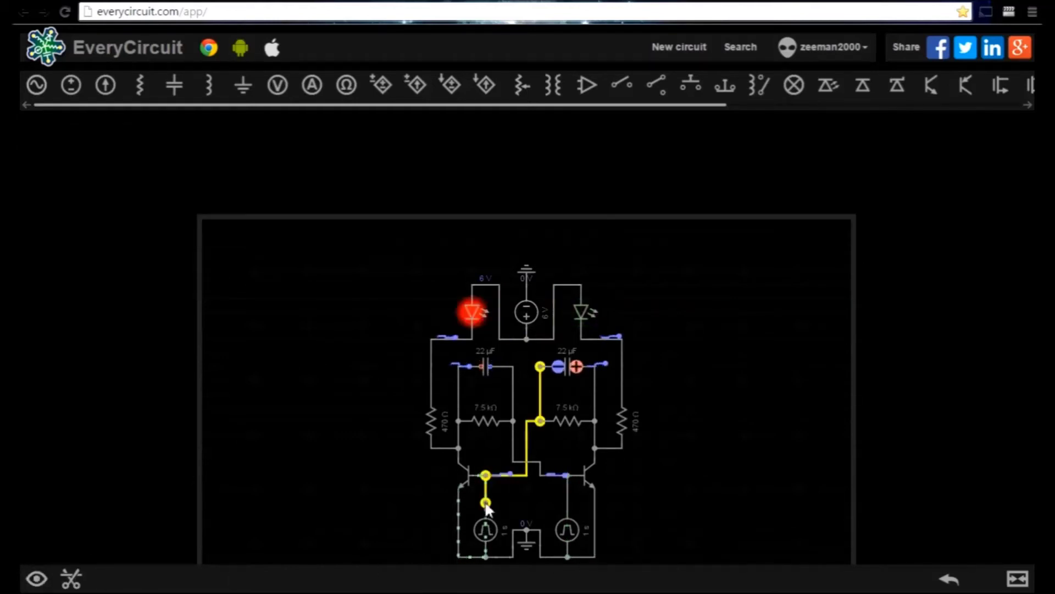
left_click(38, 579)
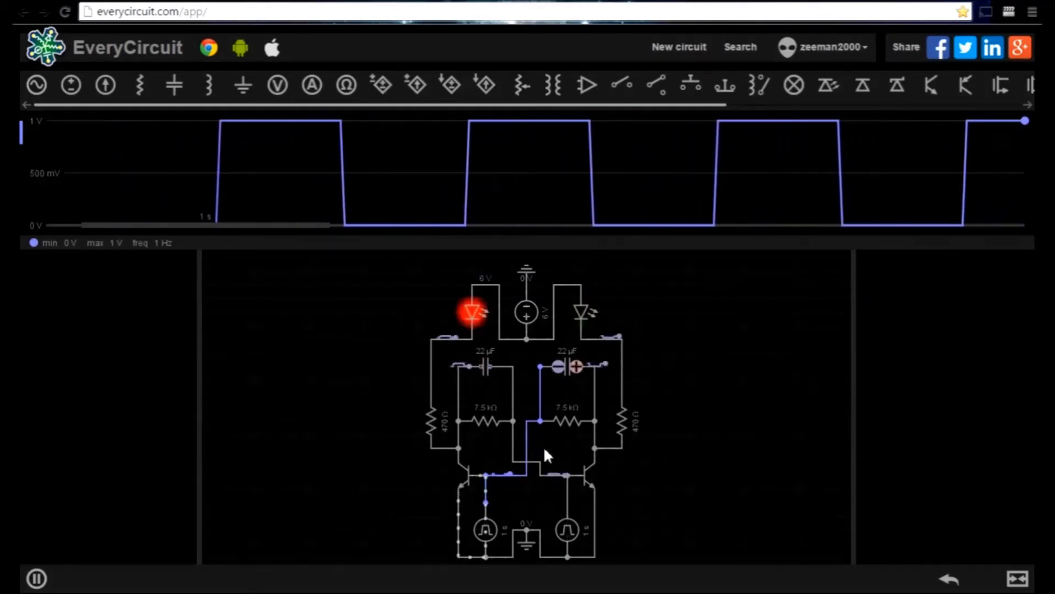
- Remove the wire probe and plot the left 22 µF capacitor's current instead
left_click(526, 434)
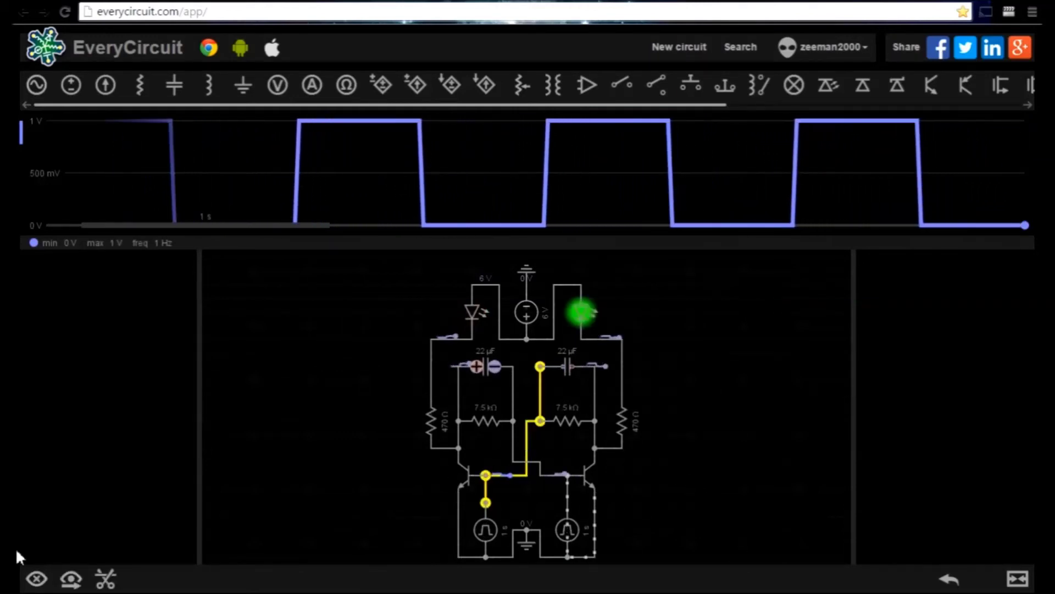
left_click(36, 579)
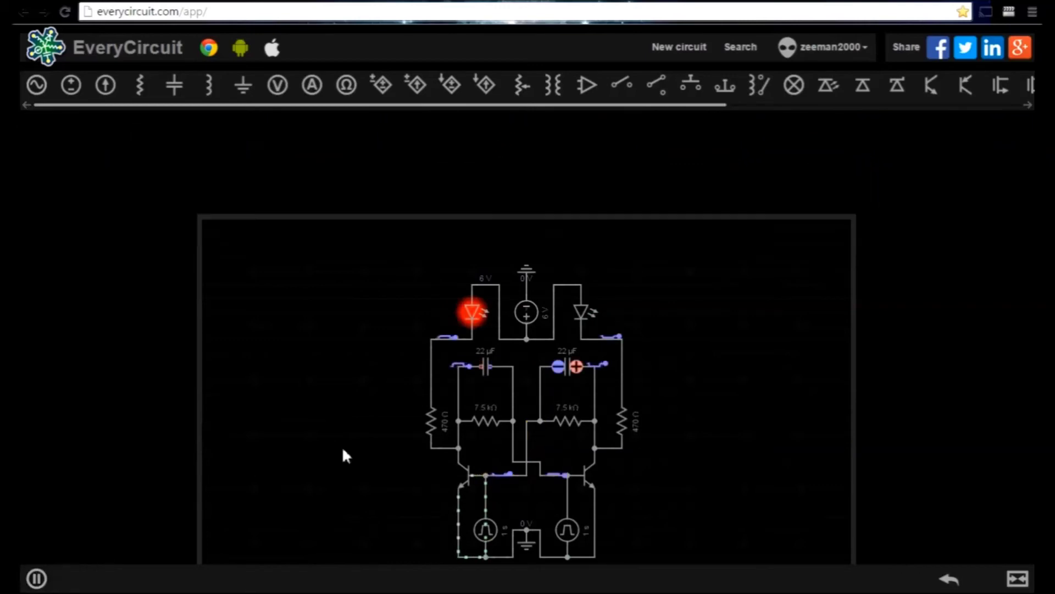
left_click(477, 366)
left_click(71, 578)
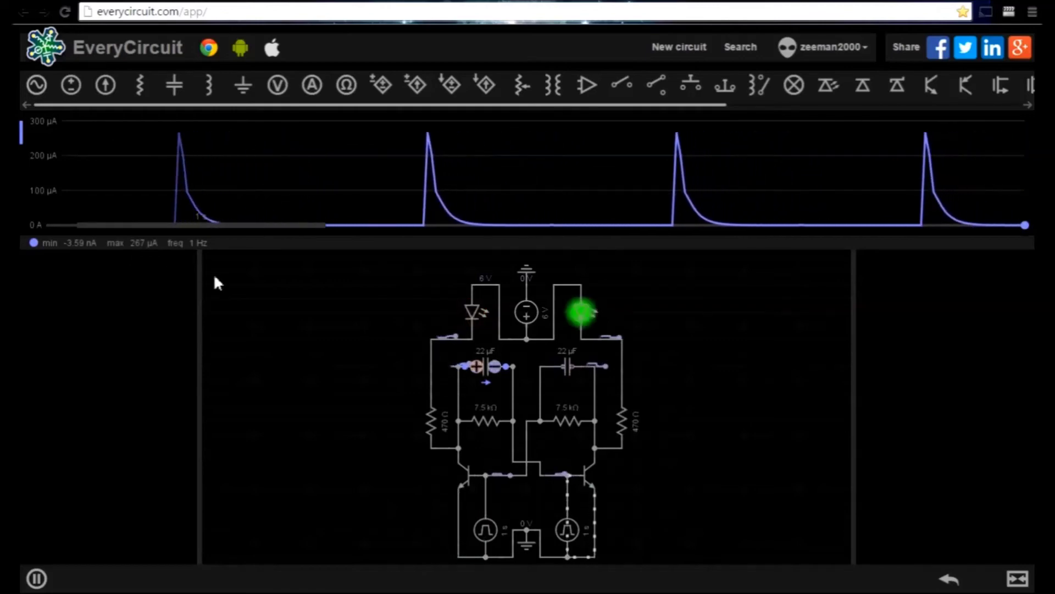
left_click(490, 367)
- Unprobe the left capacitor, probe the left 470 Ω resistor's current, then remove it
left_click(71, 577)
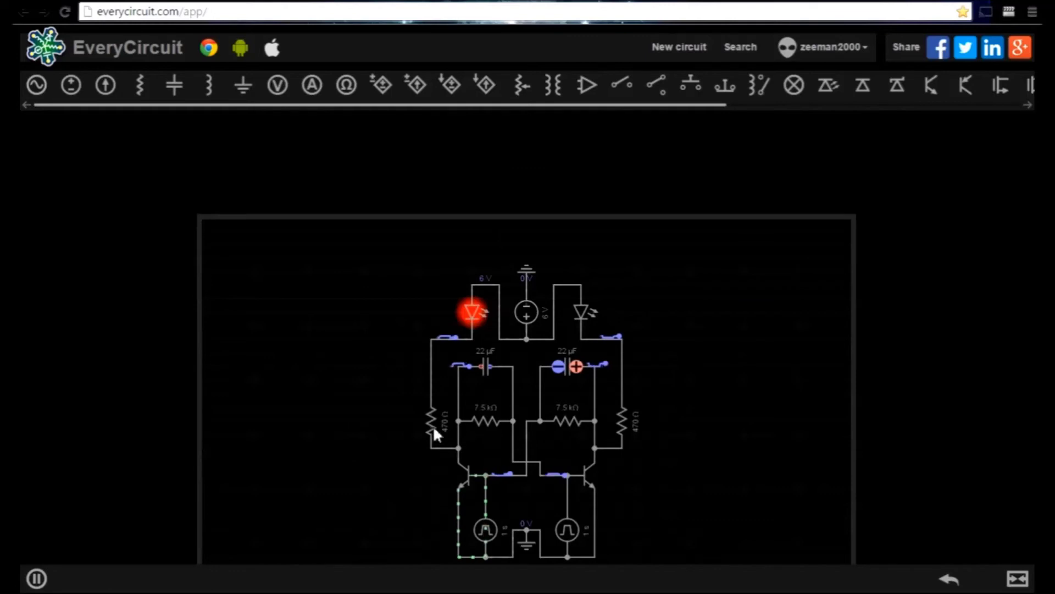
left_click(433, 429)
left_click(70, 579)
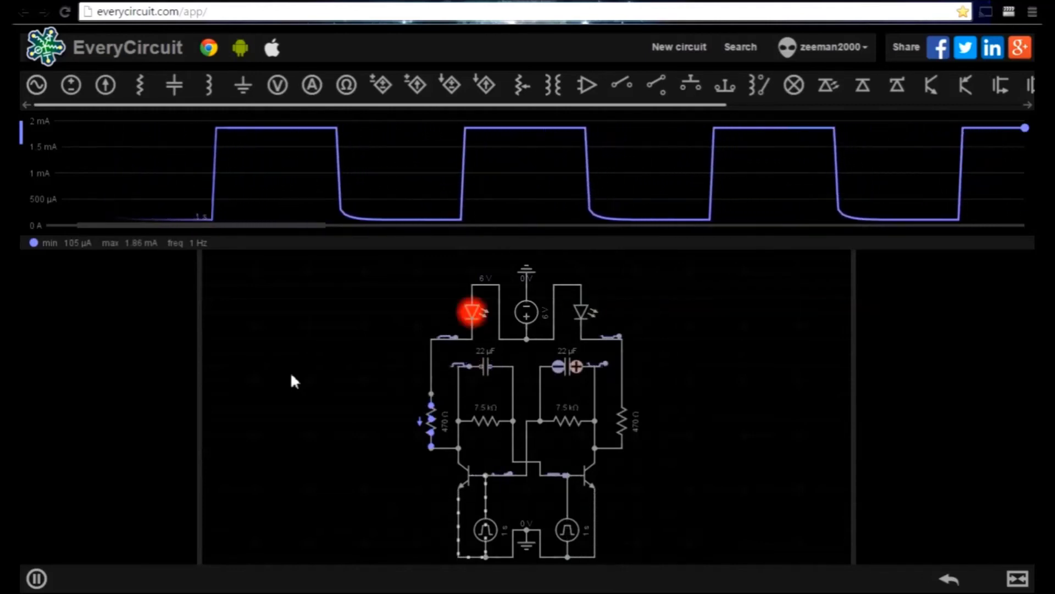
left_click(290, 371)
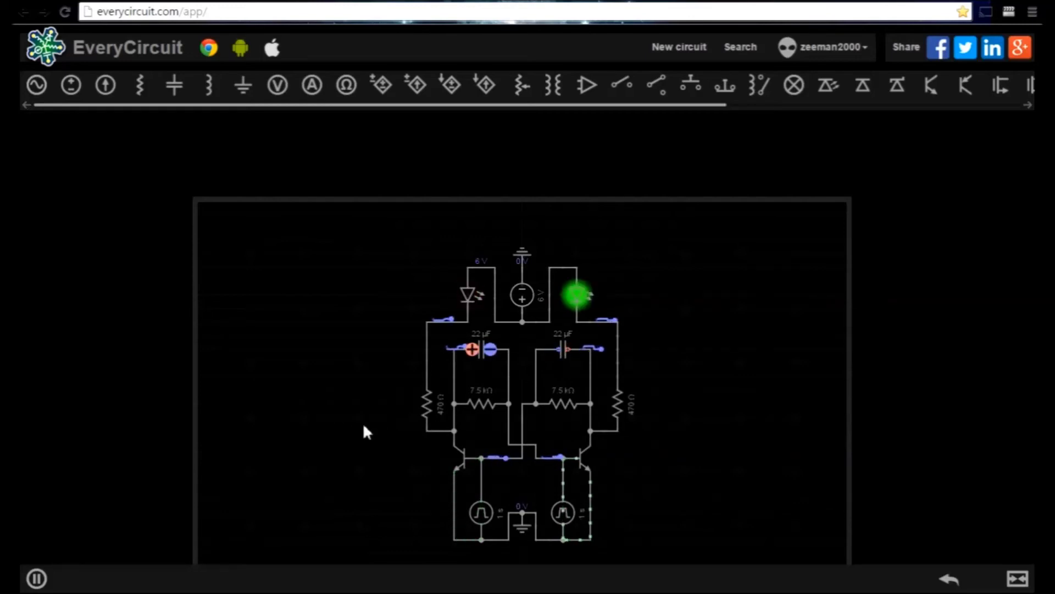
left_click(426, 412)
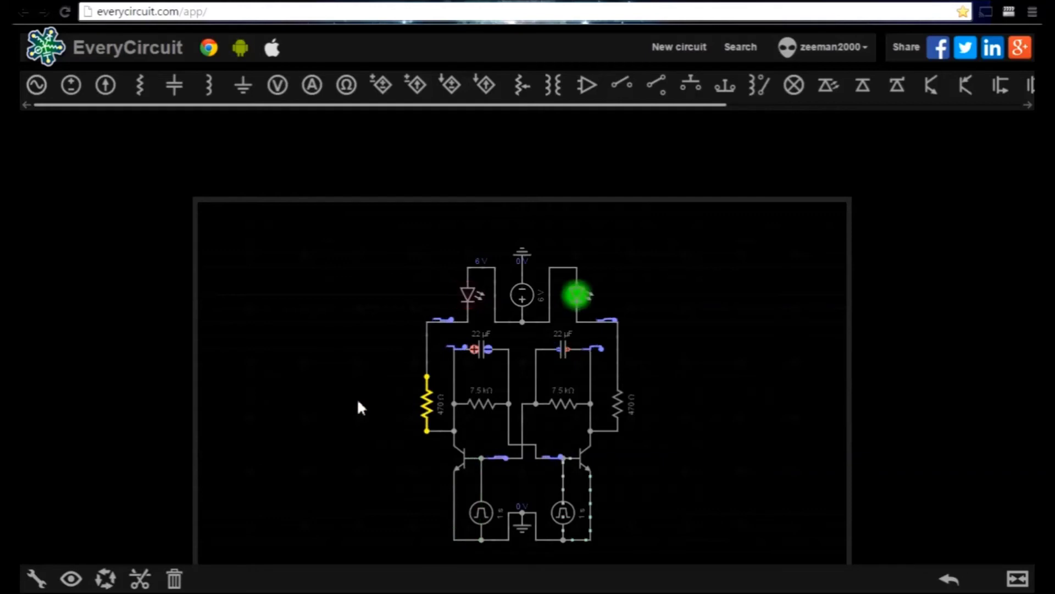
- Probe the currents of both 470 Ω and both 7.5 kΩ resistors as colour-coded traces
left_click(71, 579)
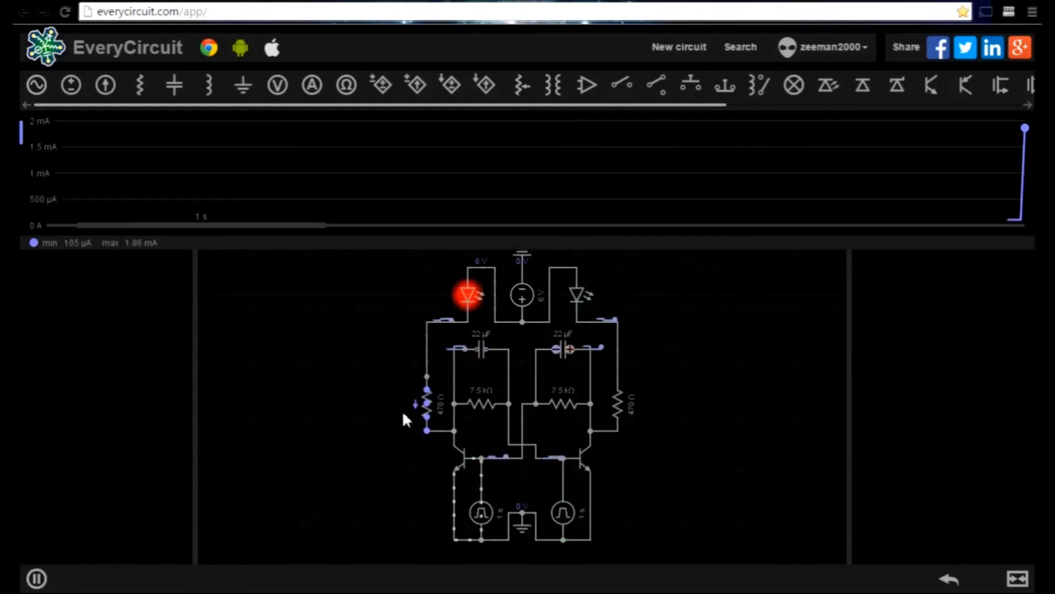
left_click(476, 404)
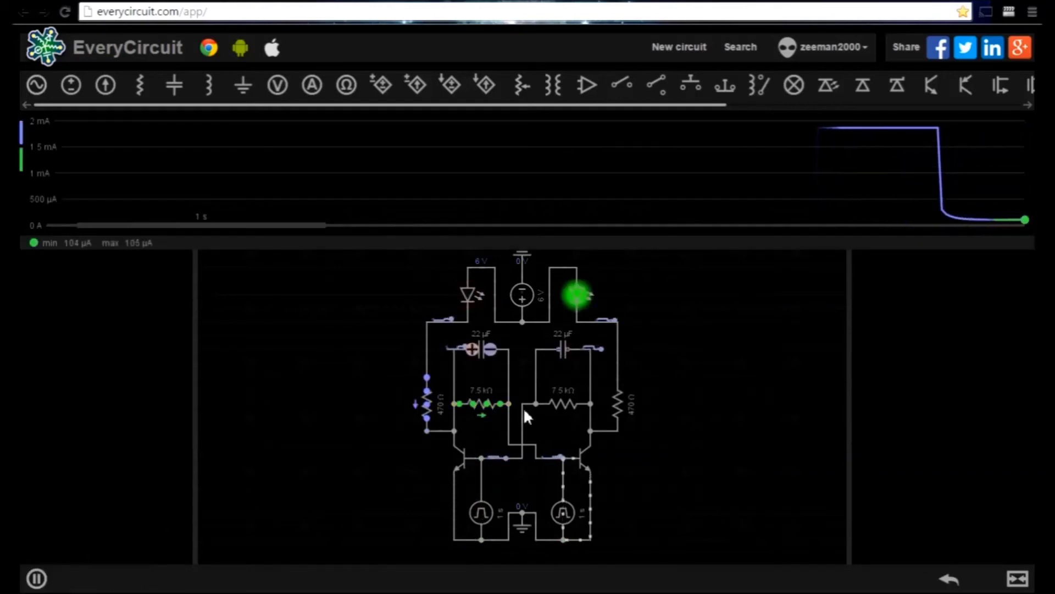
left_click(555, 402)
left_click(72, 579)
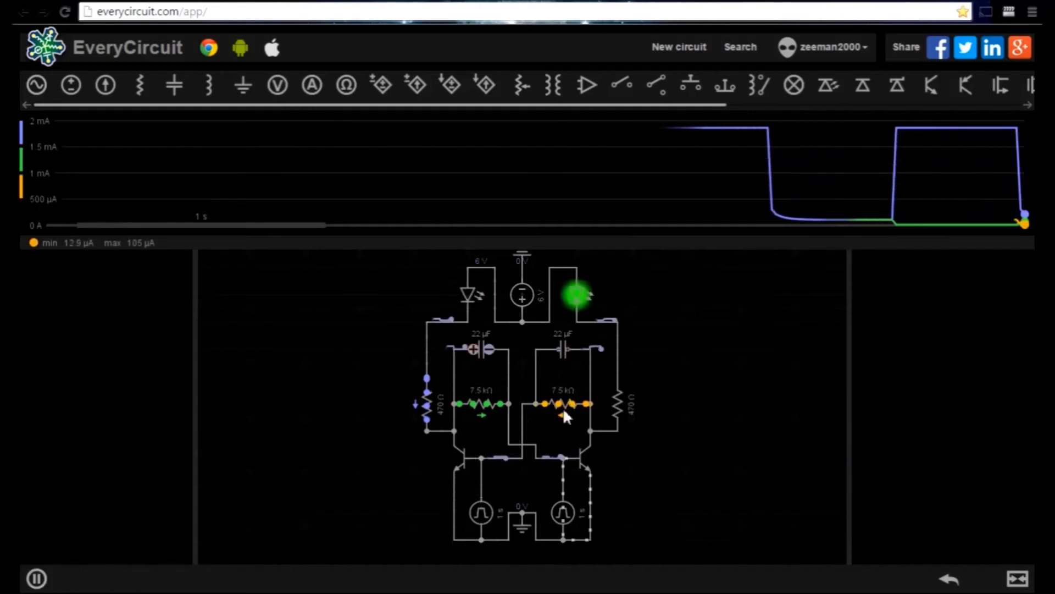
left_click(613, 401)
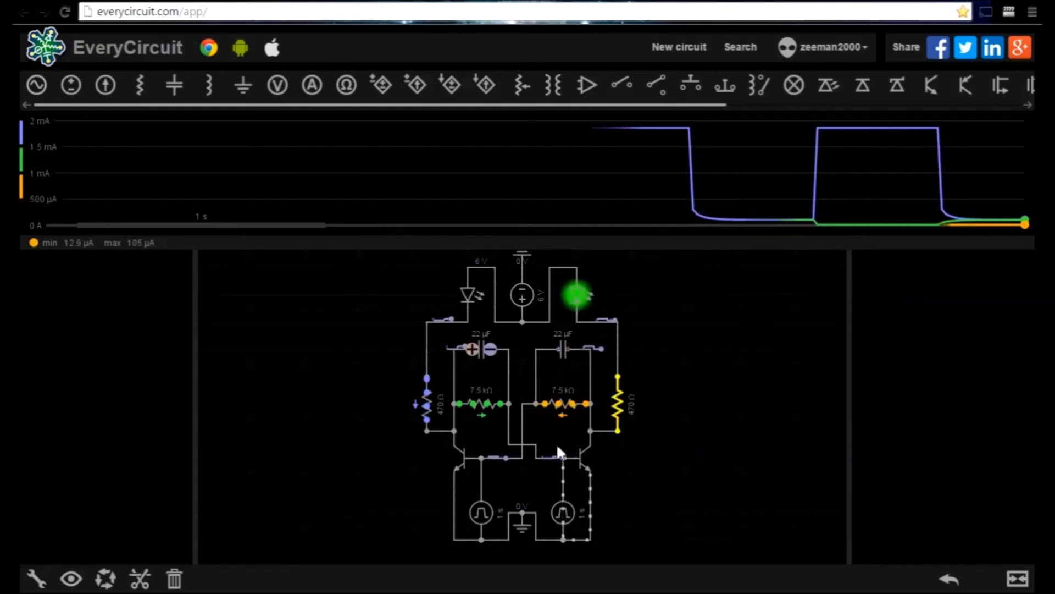
left_click(71, 578)
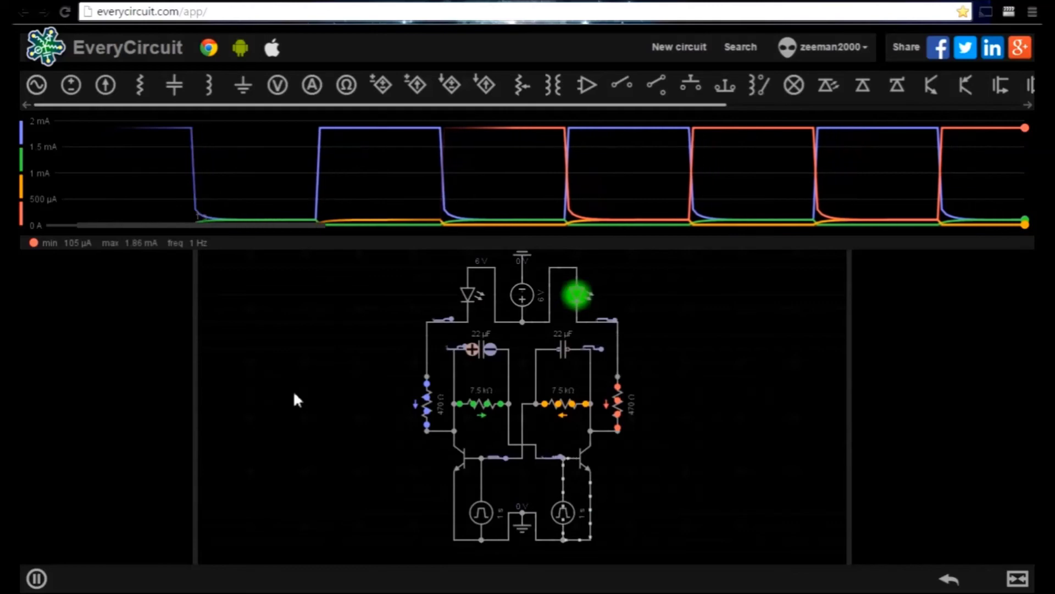
- Remove the left 470 Ω and both 7.5 kΩ resistor probes, keeping the right 470 Ω
left_click(559, 407)
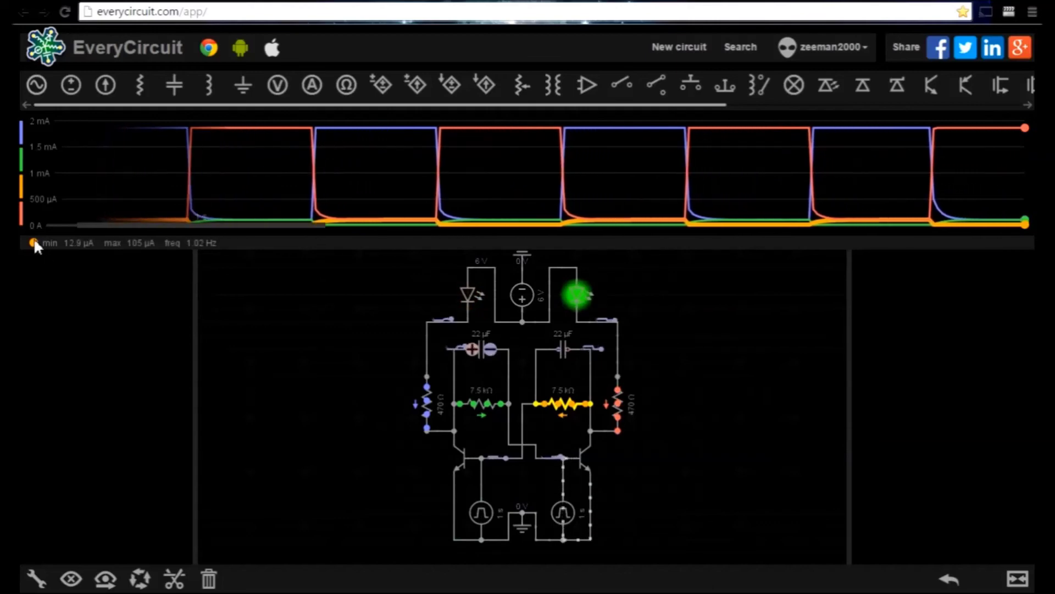
left_click(428, 404)
left_click(259, 490)
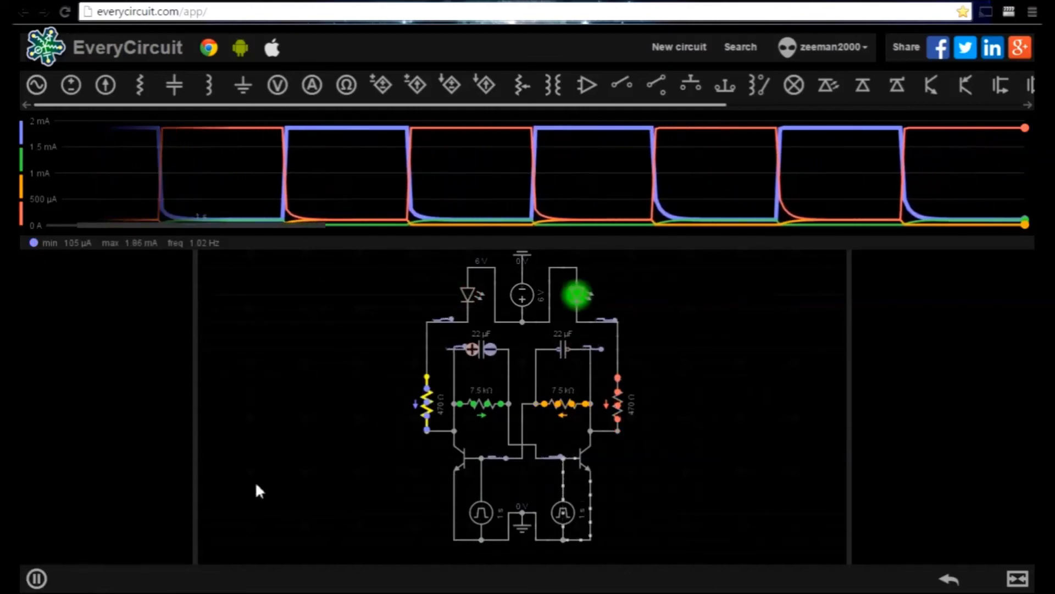
left_click(478, 404)
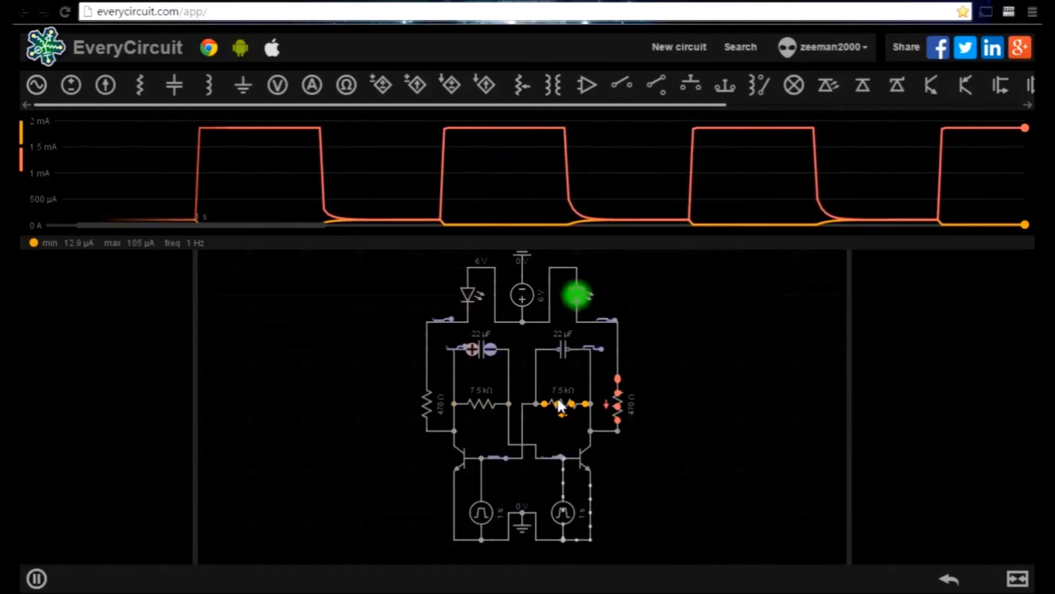
left_click(70, 578)
left_click(618, 404)
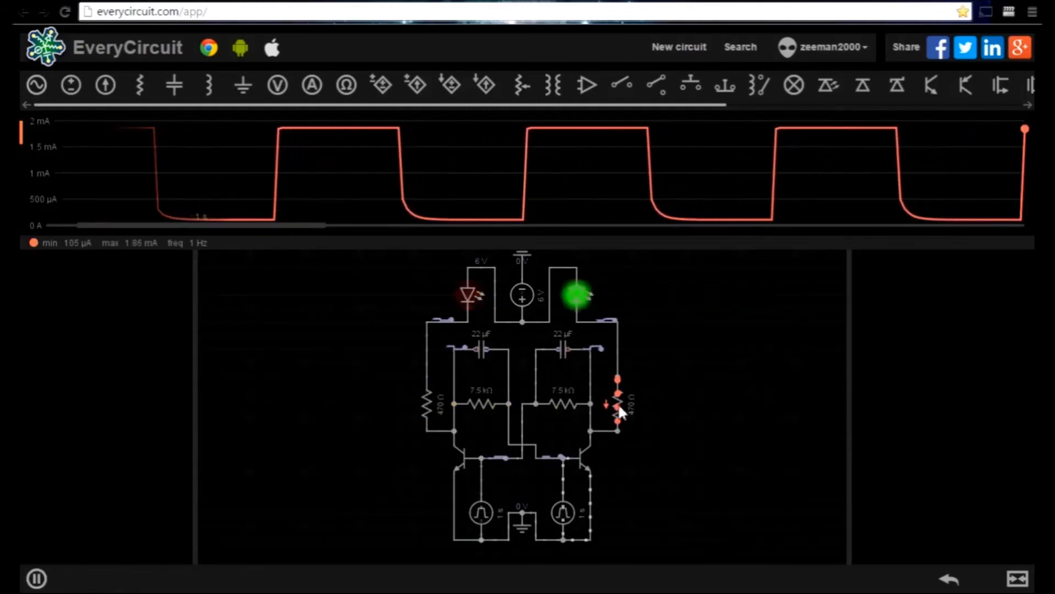
- Drop the right 470 Ω probe and plot both pulse sources' currents, alternating up to 74.8 mA
left_click(71, 579)
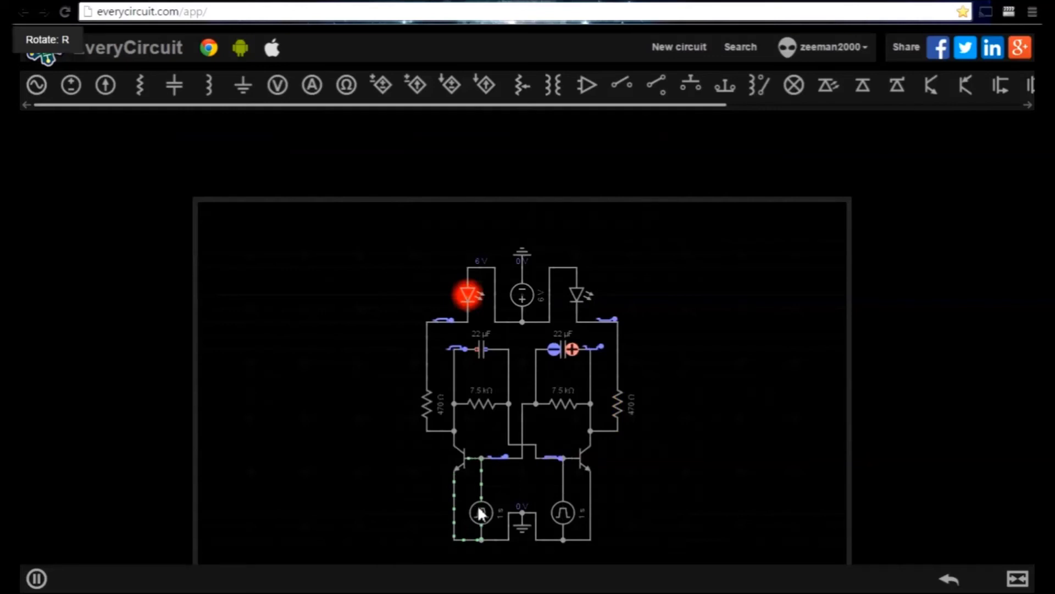
left_click(481, 512)
left_click(71, 578)
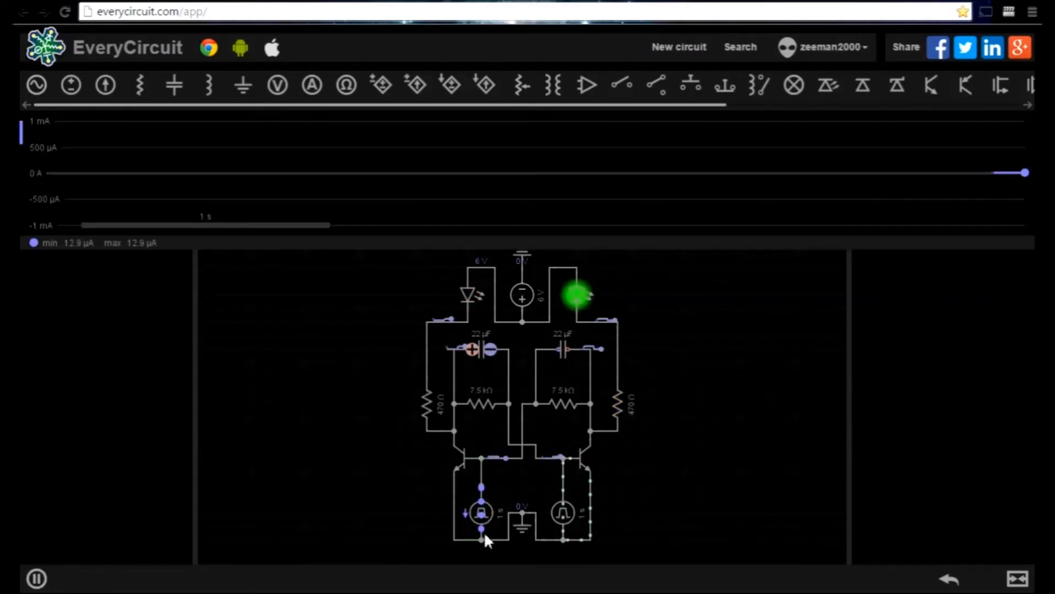
left_click(564, 511)
left_click(71, 578)
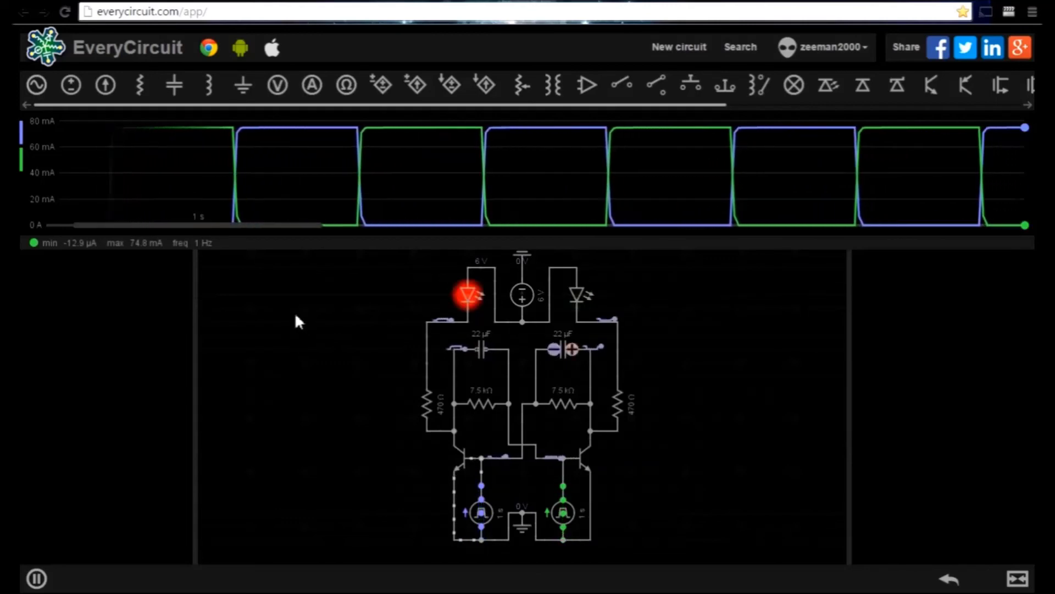
- Collapse, restore, then close the pulse-source current waveform so only the lit flasher circuit remains
left_click(288, 183)
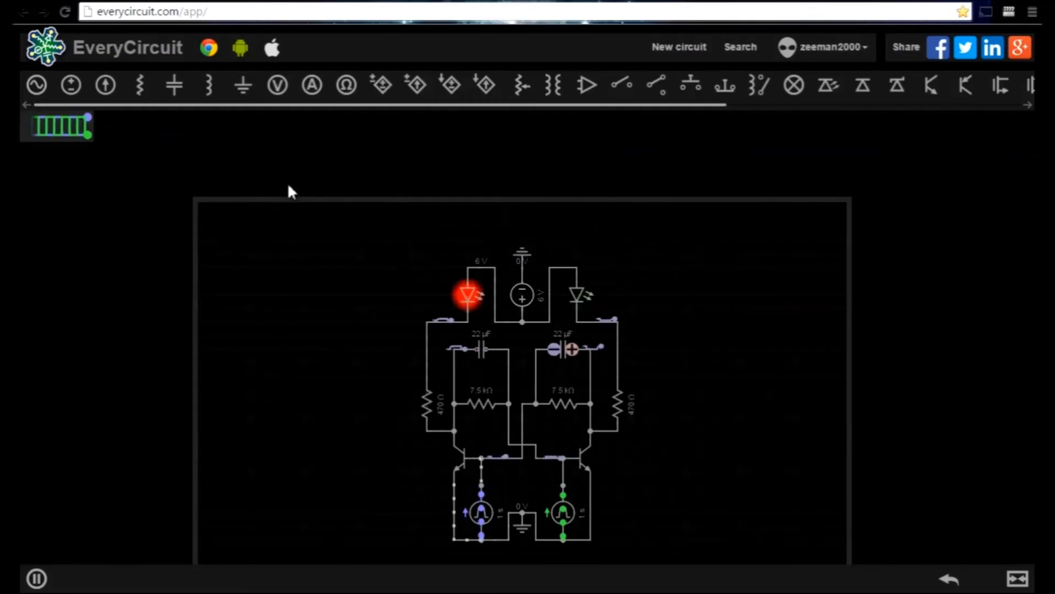
left_click(62, 130)
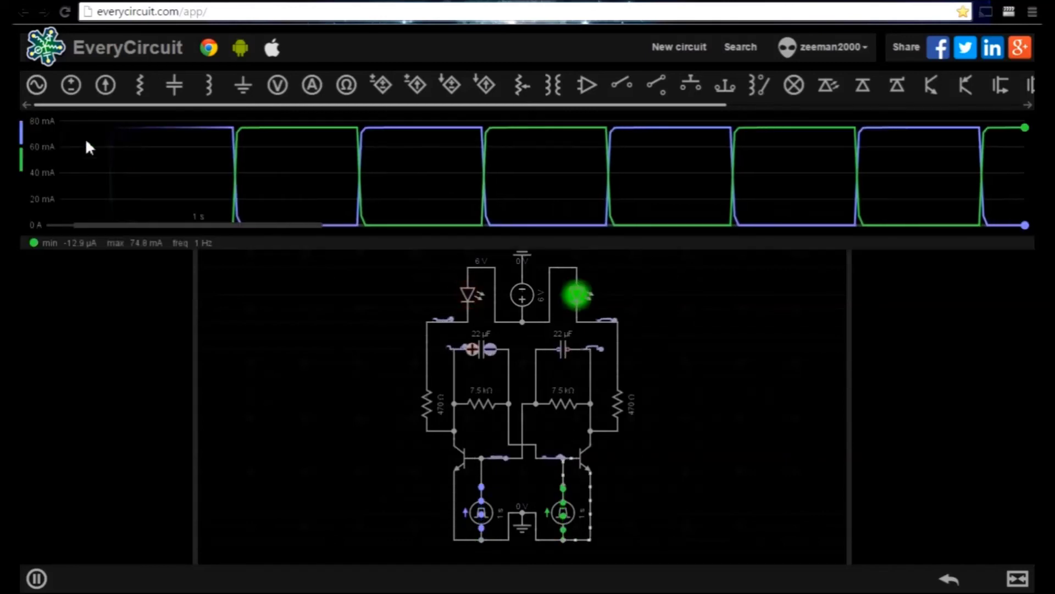
left_click(200, 159)
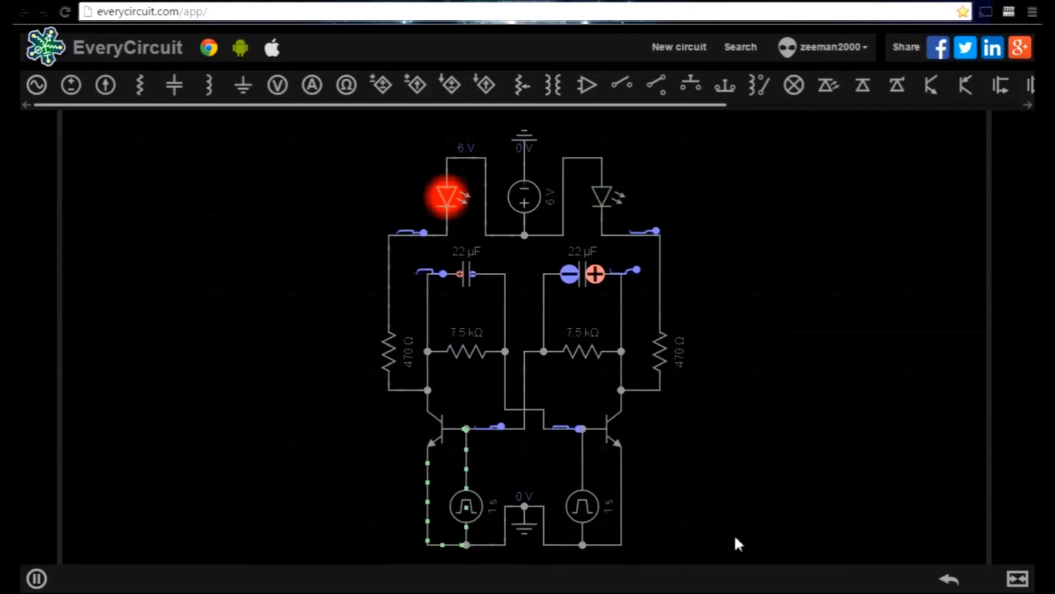